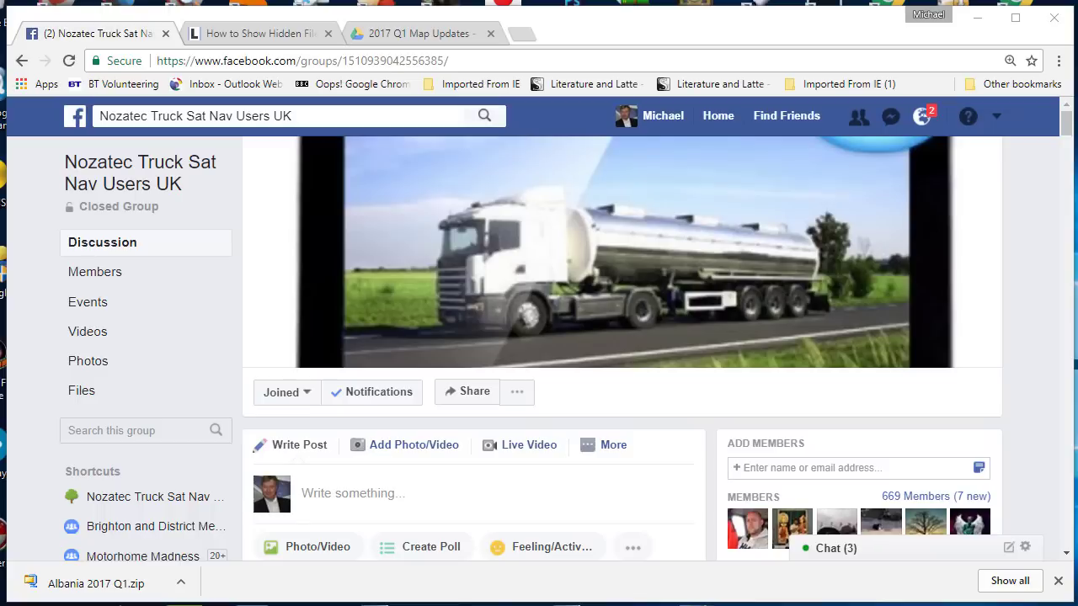
- Switch to File Explorer at This PC and minimize the H: and G: drive windows that cover it
mouse_move(394, 603)
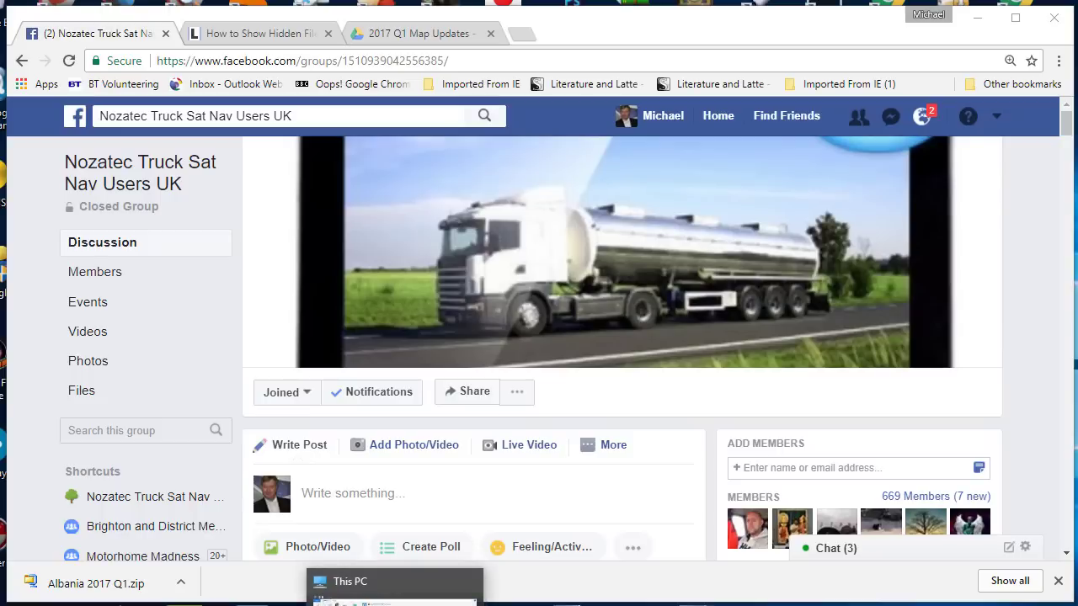
click(394, 589)
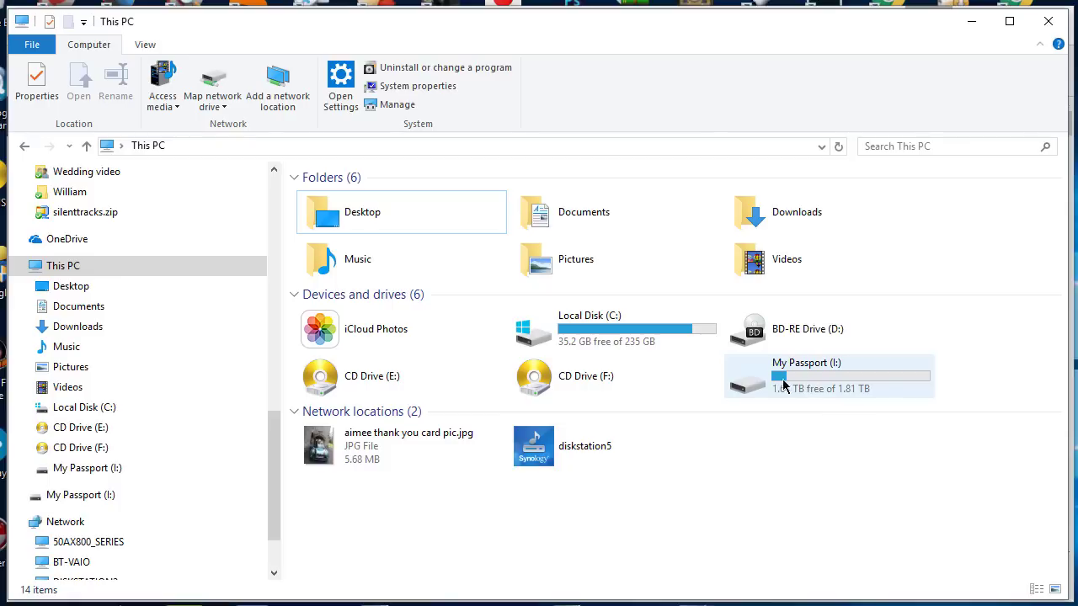
mouse_move(781, 381)
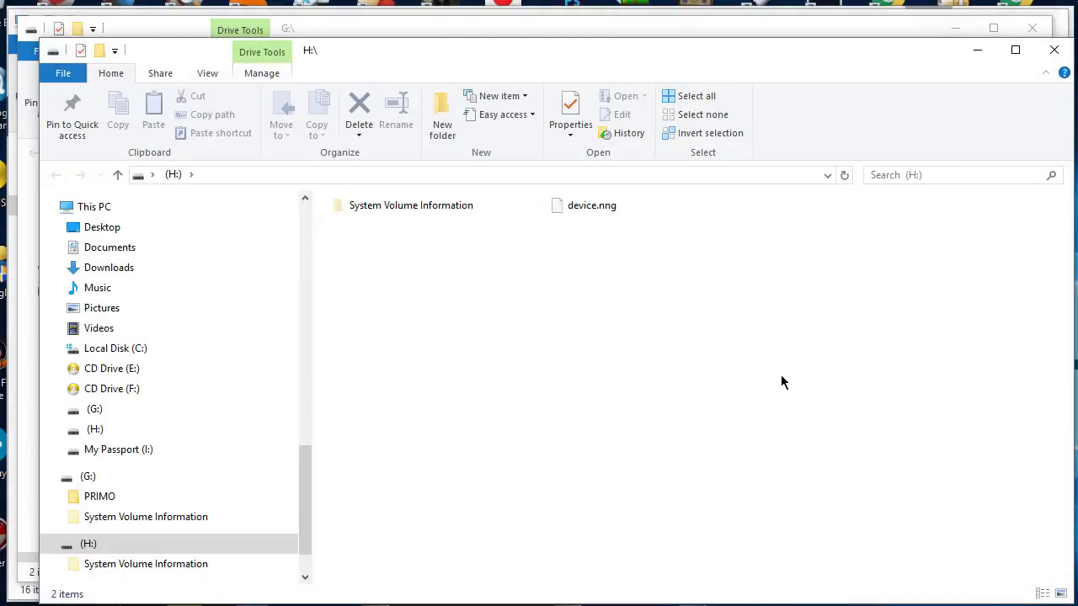
click(975, 52)
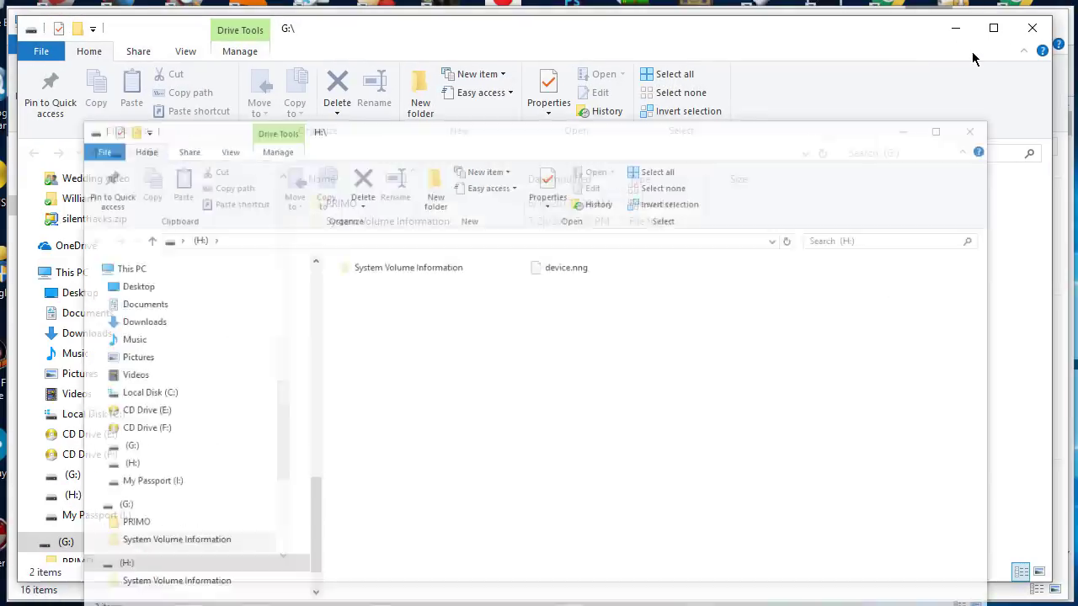
click(957, 28)
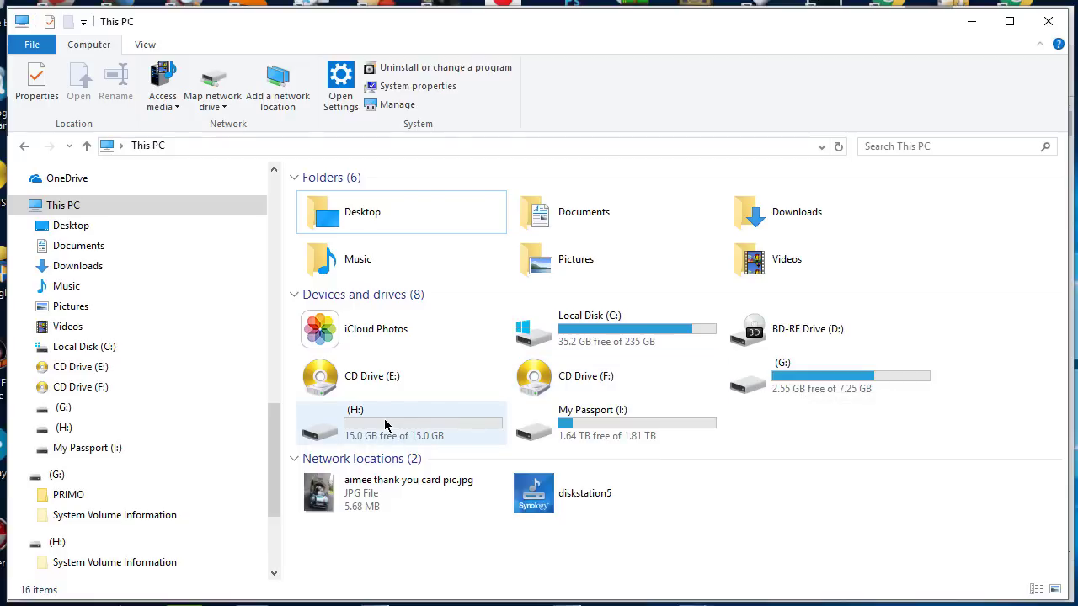
mouse_move(385, 425)
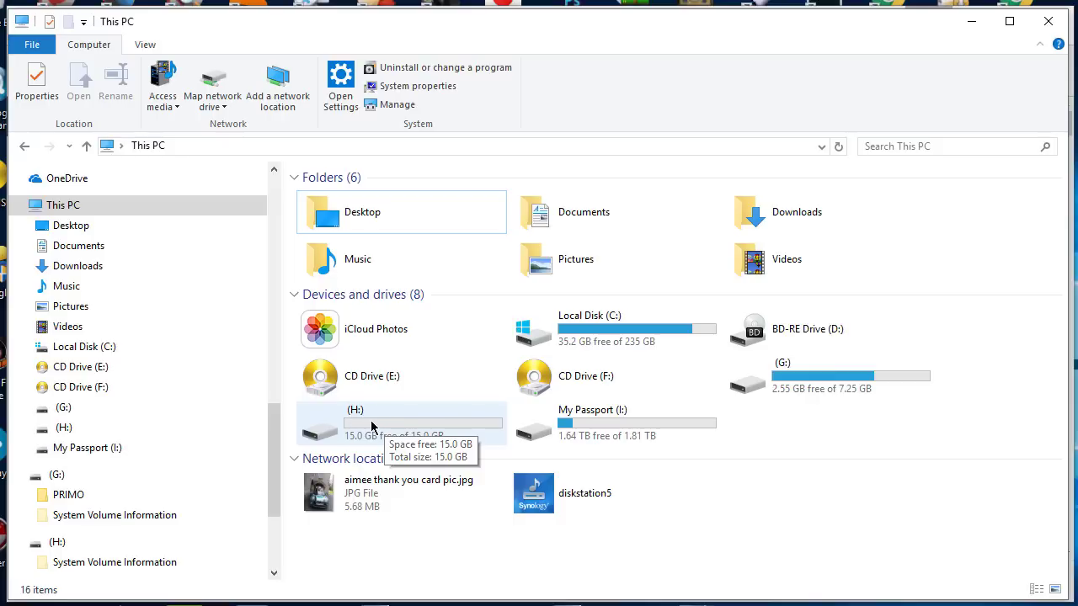
- Inspect the PRIMO folder's contents on drive G:, then return to the drive's root with the folder selected
double_click(804, 380)
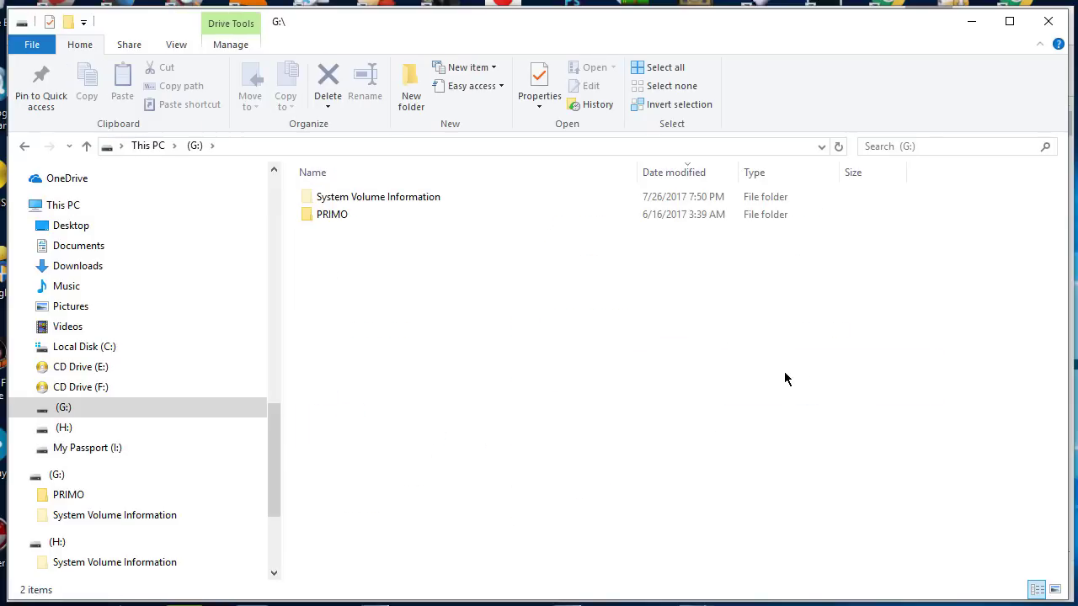
double_click(331, 213)
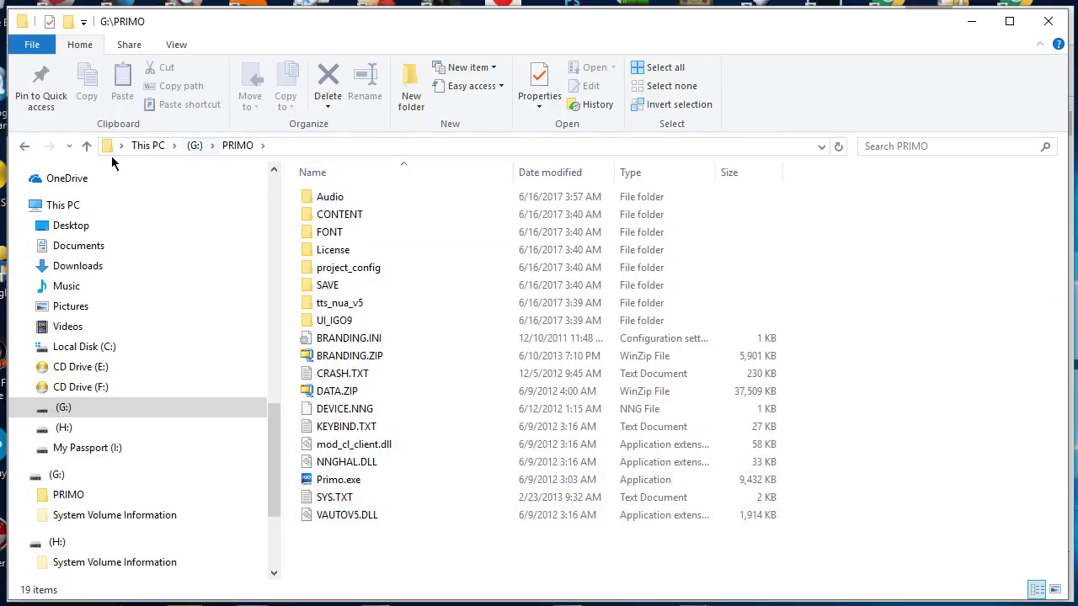
click(22, 145)
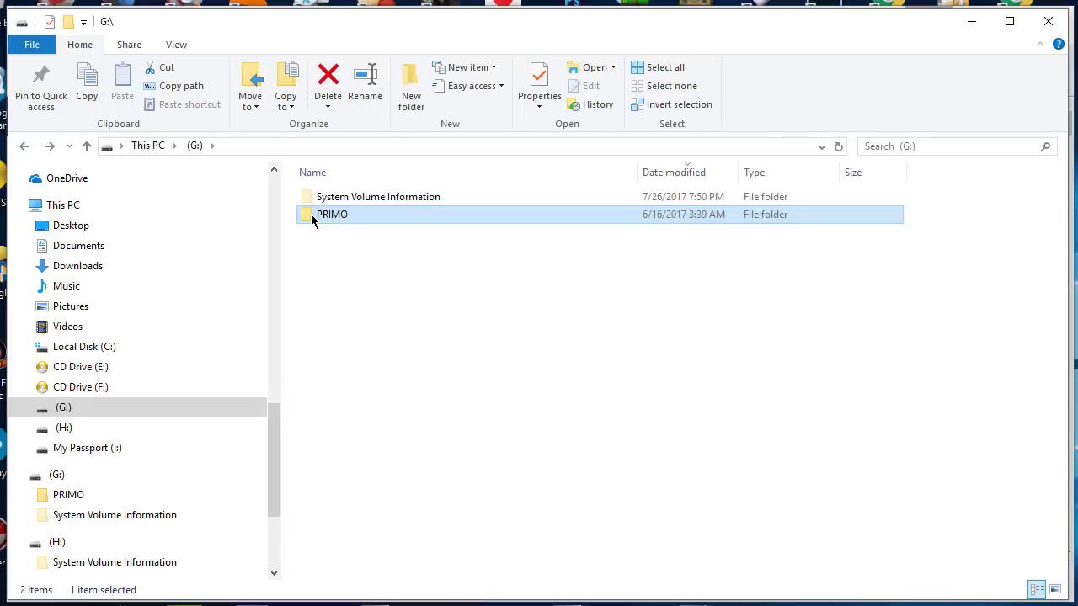
drag(312, 219, 345, 224)
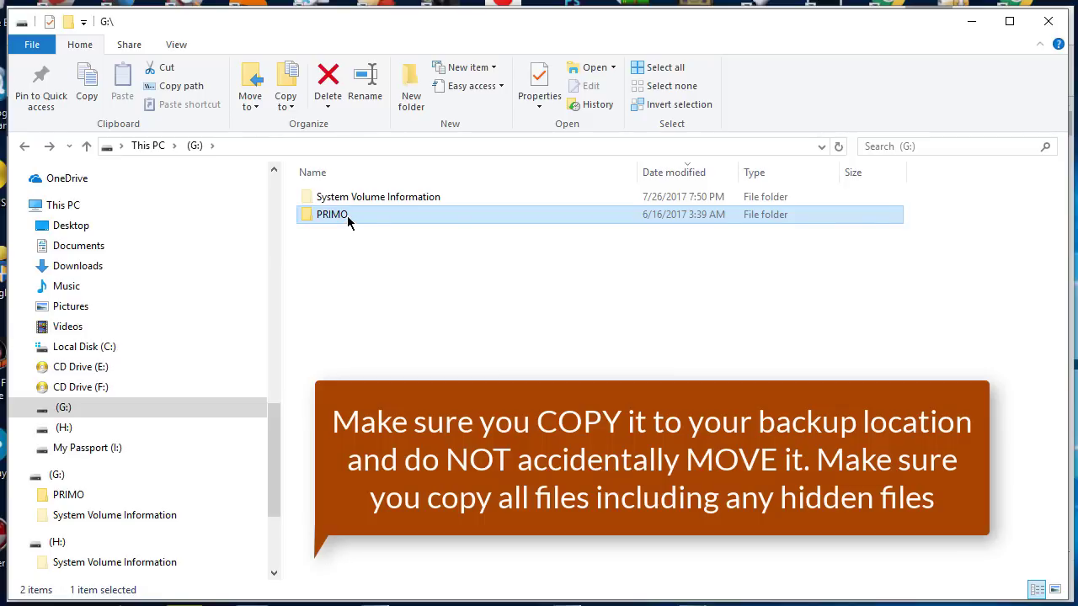
- Check the PRIMO backup in the Nozatec Sat Nav ORIGINAL folder on My Passport (I:) from a new File Explorer window
click(1044, 27)
key(super+e)
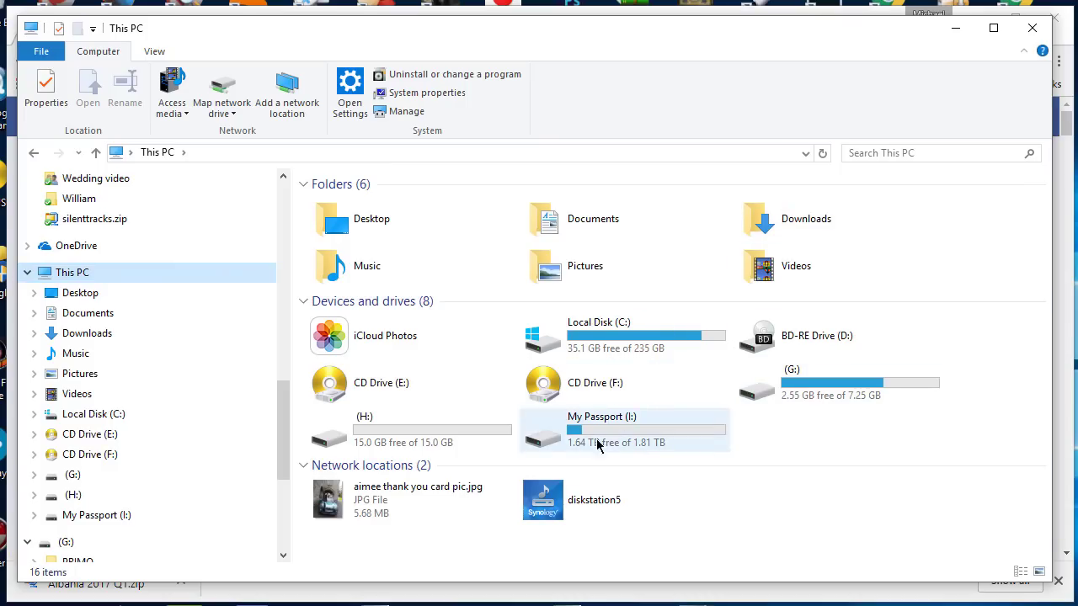
mouse_move(618, 430)
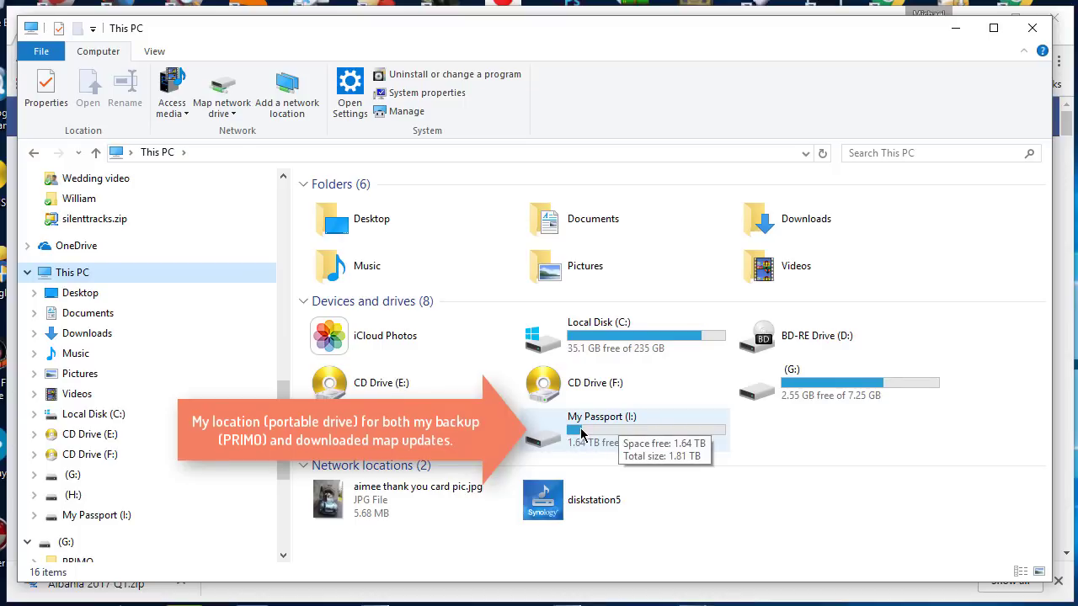
double_click(581, 434)
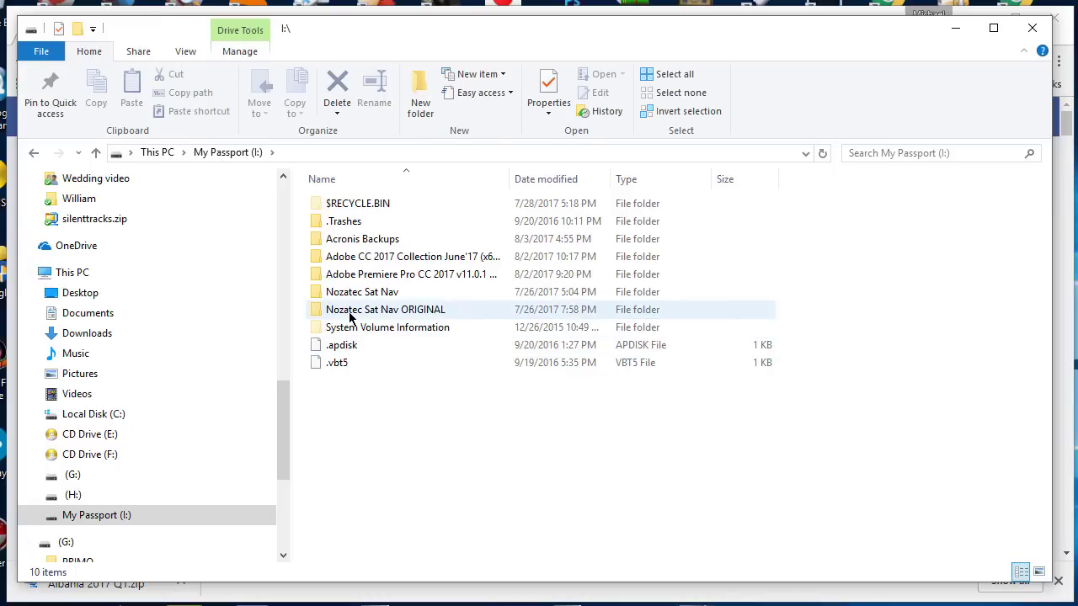
click(395, 314)
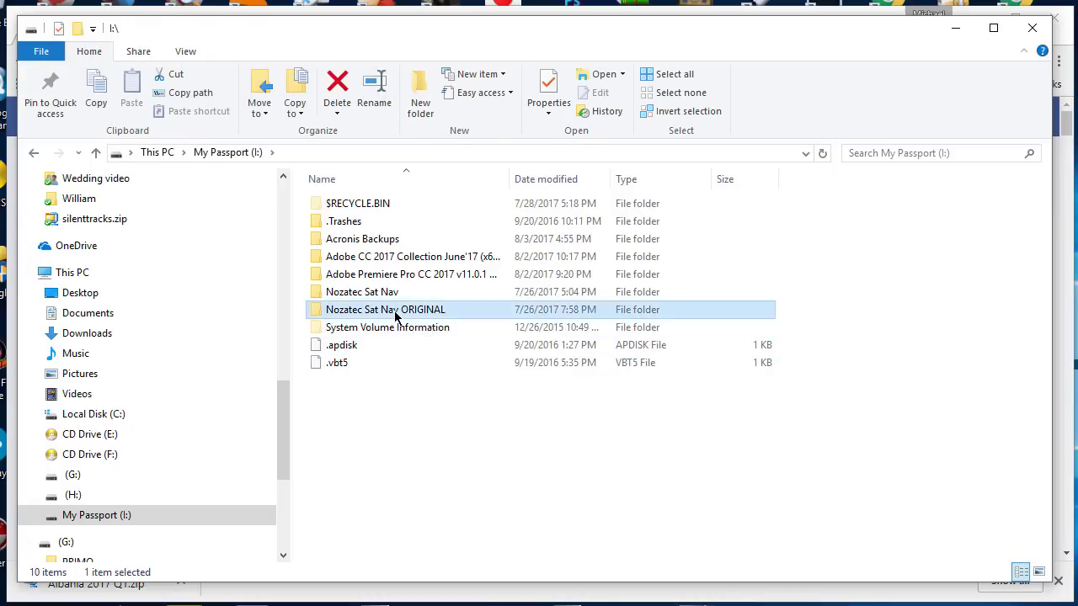
double_click(396, 313)
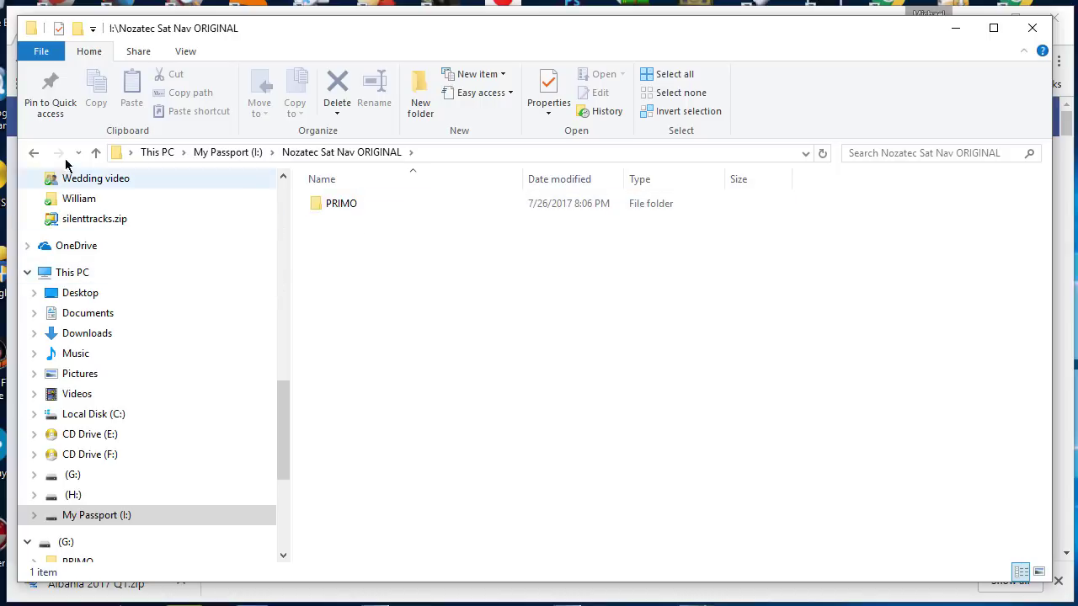
click(34, 153)
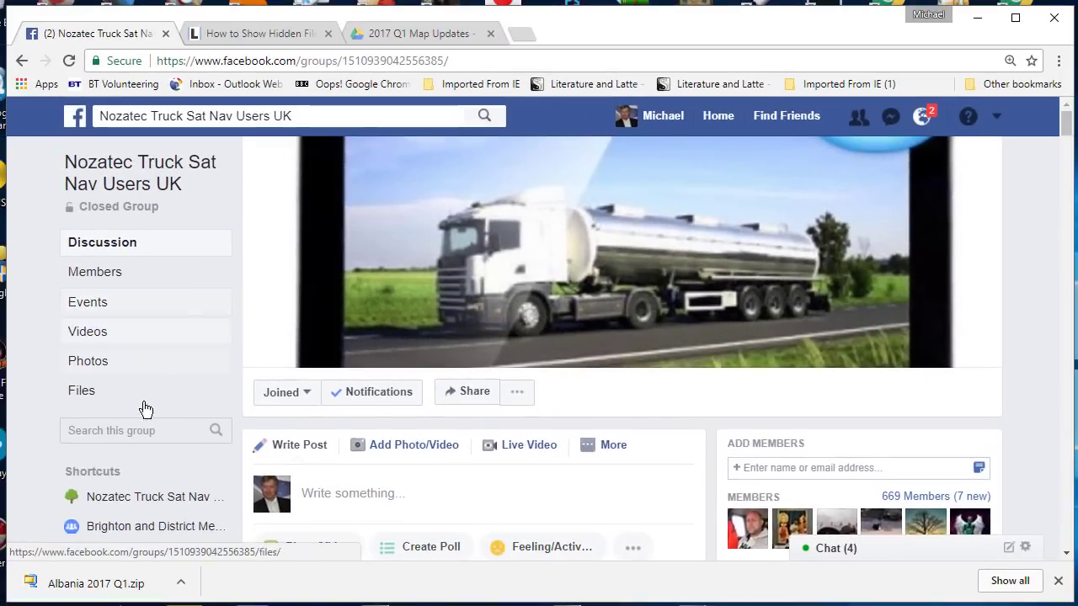
- In the Nozatec Truck Sat Nav Users UK group's files, open "Link to 2017 Q1 Map Updates" and follow its Google Drive link
click(149, 498)
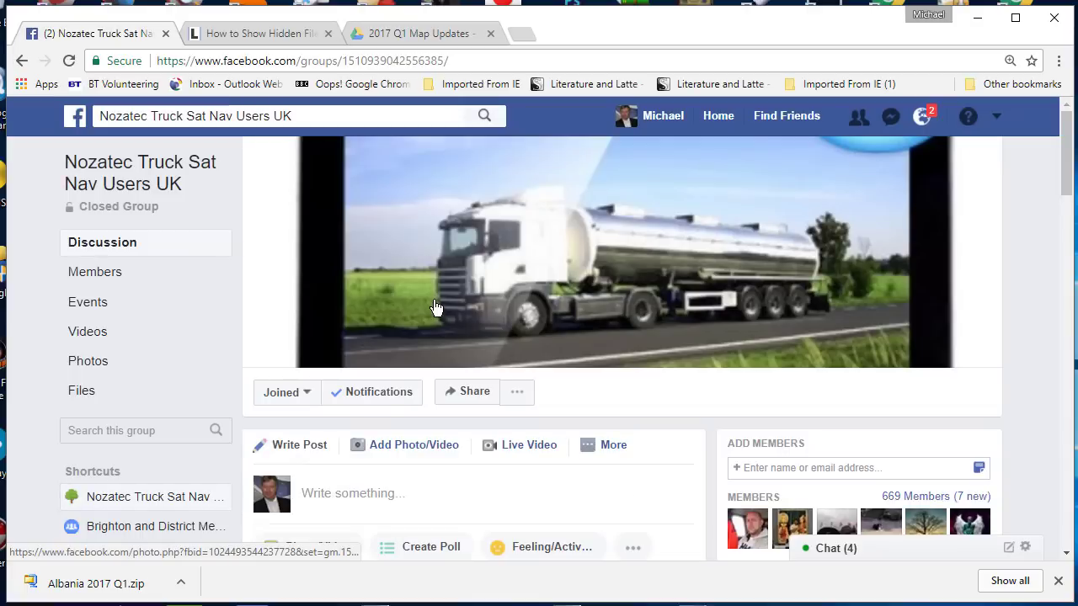
click(82, 392)
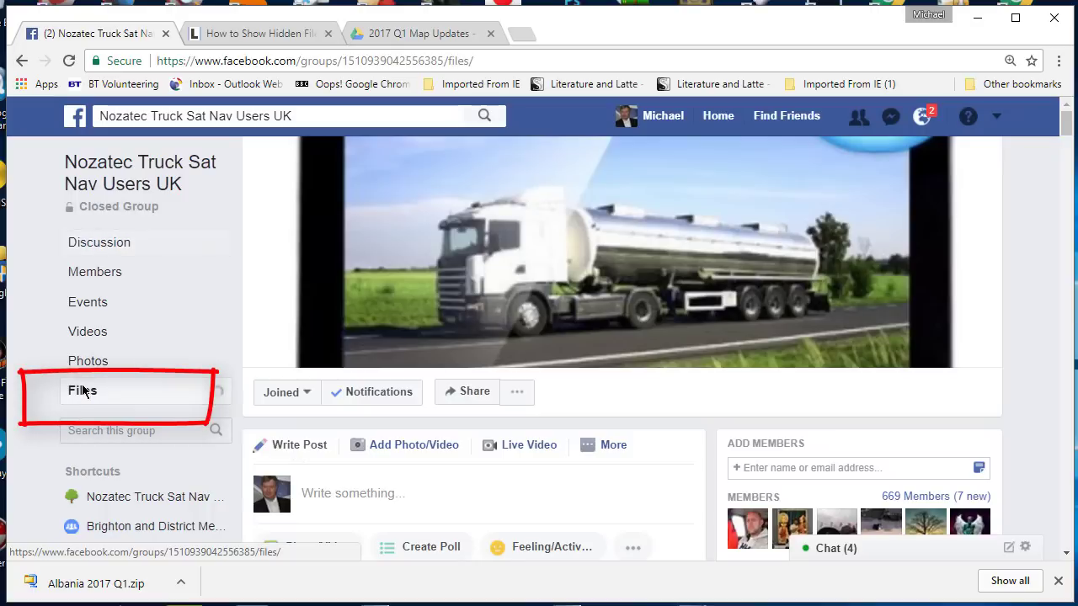
scroll(416, 449, down, 3)
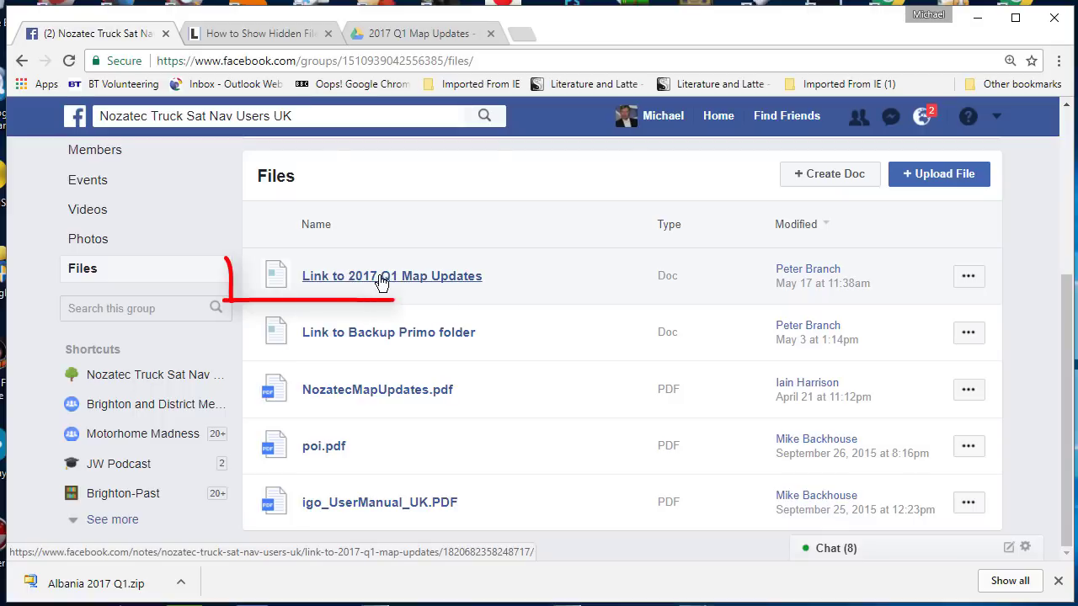
click(383, 278)
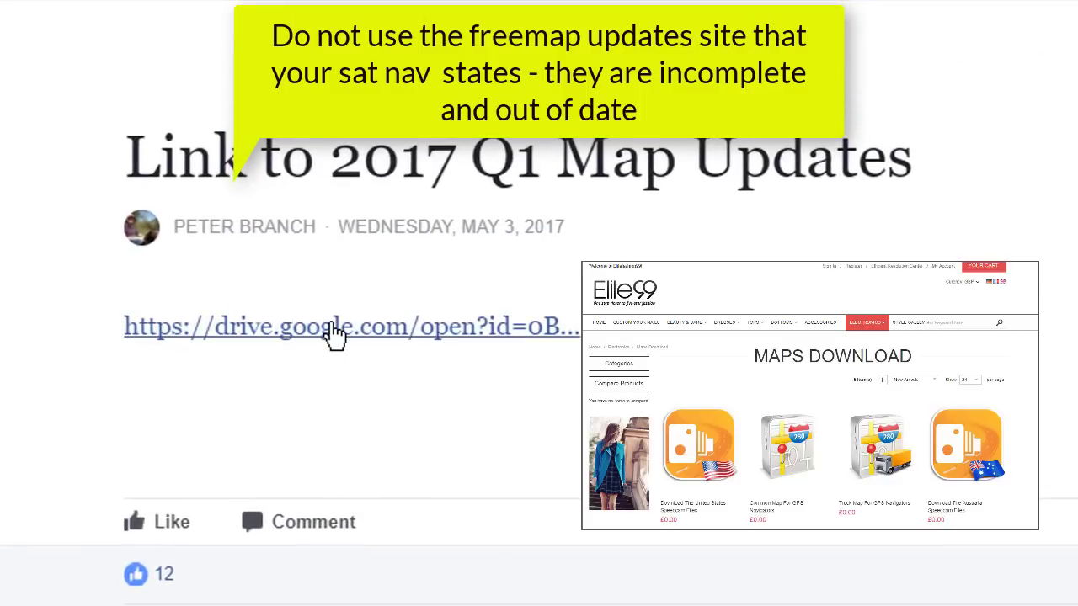
click(333, 335)
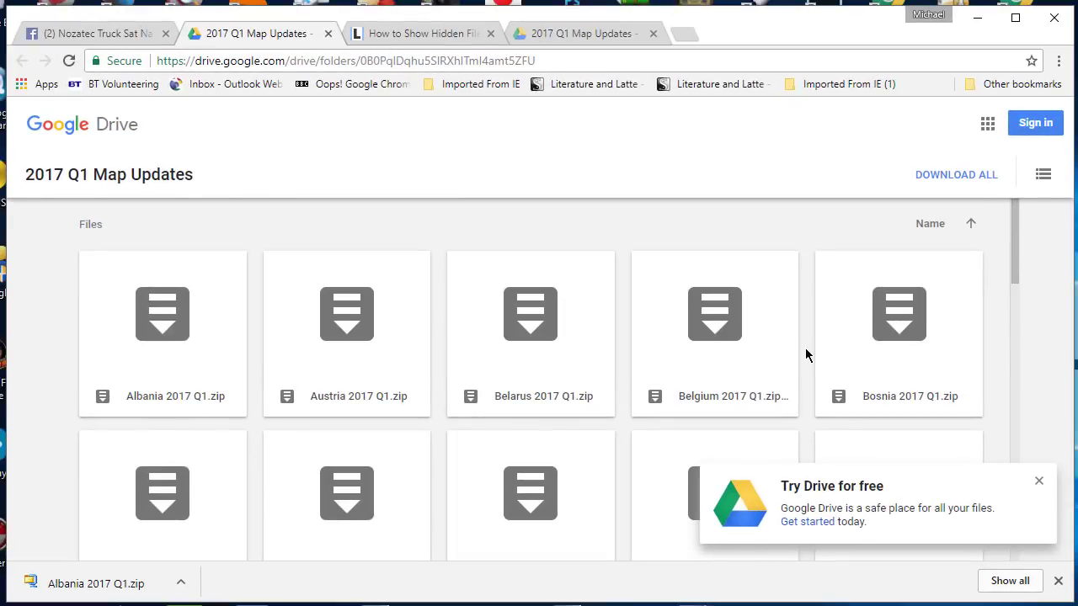
- Look through the 2017 Q1 Map Updates folder and download Albania 2017 Q1.zip
scroll(304, 461, down, 4)
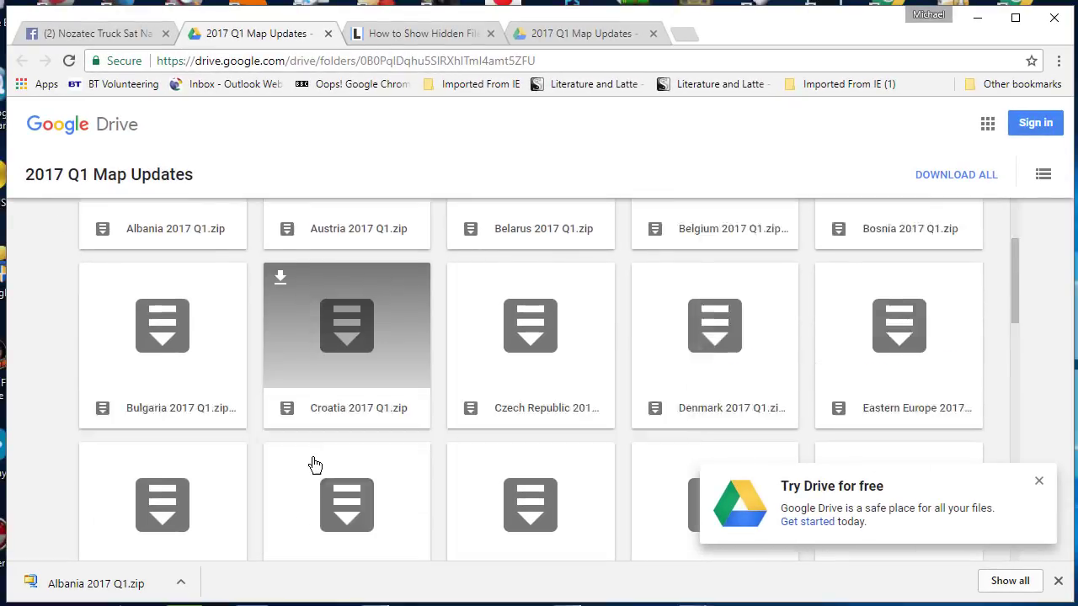
scroll(313, 464, up, 5)
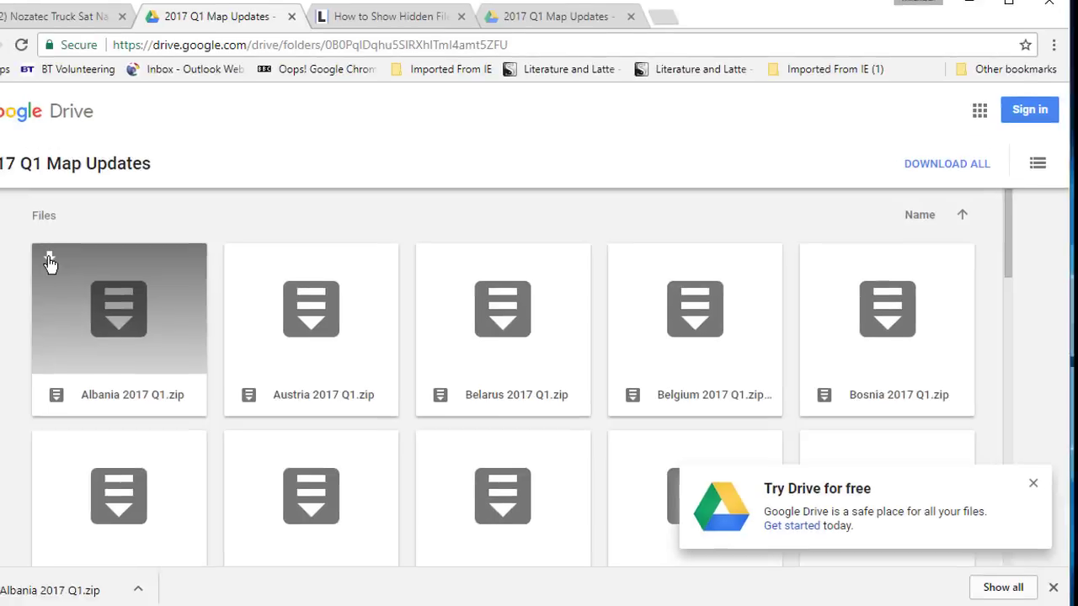
click(81, 255)
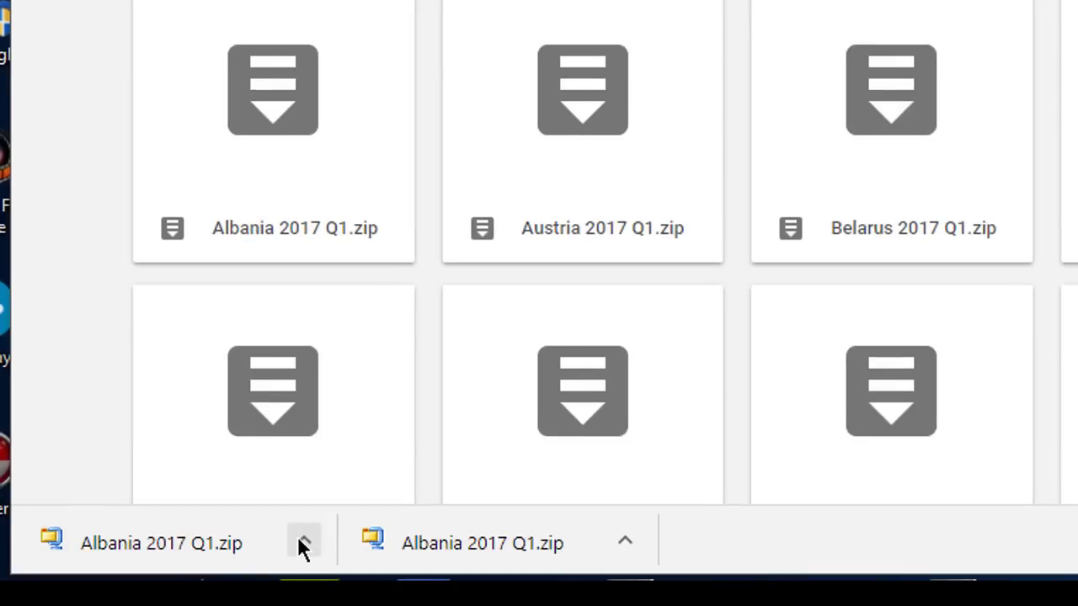
- Show the downloaded Albania 2017 Q1.zip in its Downloads folder, then minimize that window
click(304, 543)
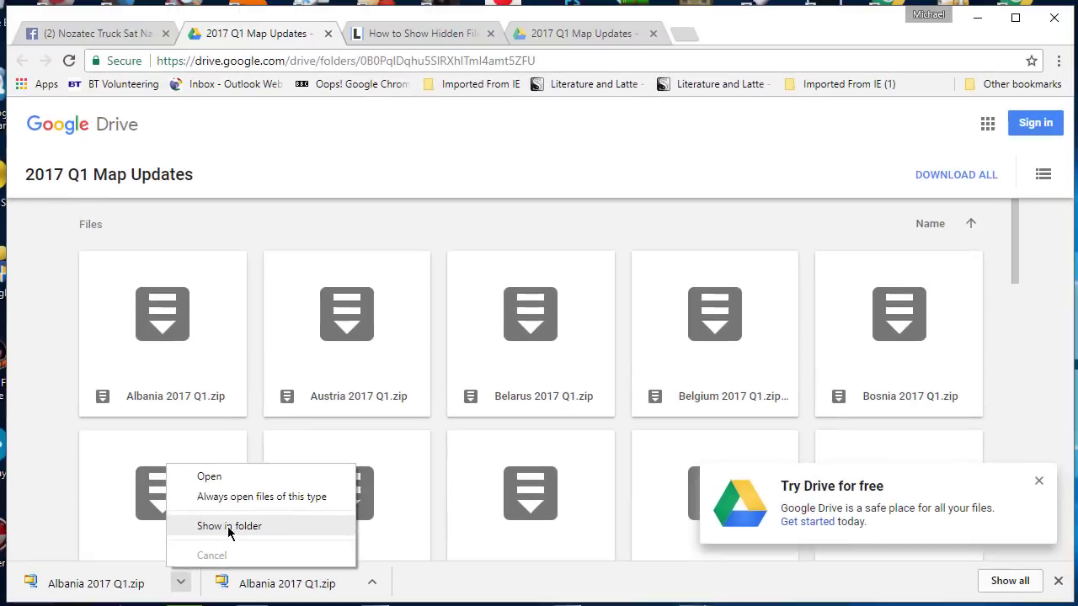
click(227, 527)
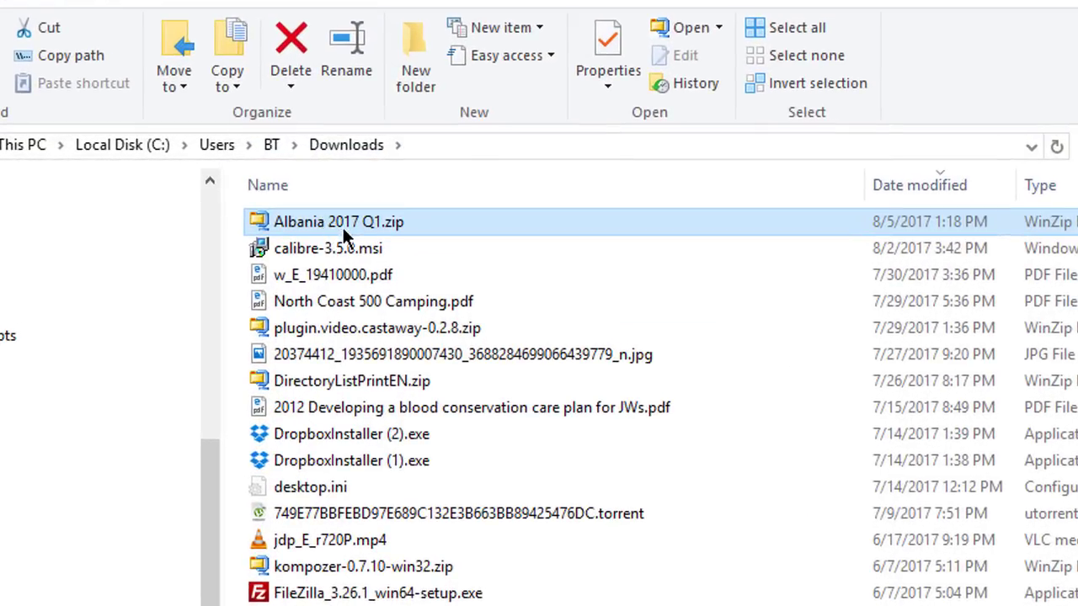
mouse_move(363, 224)
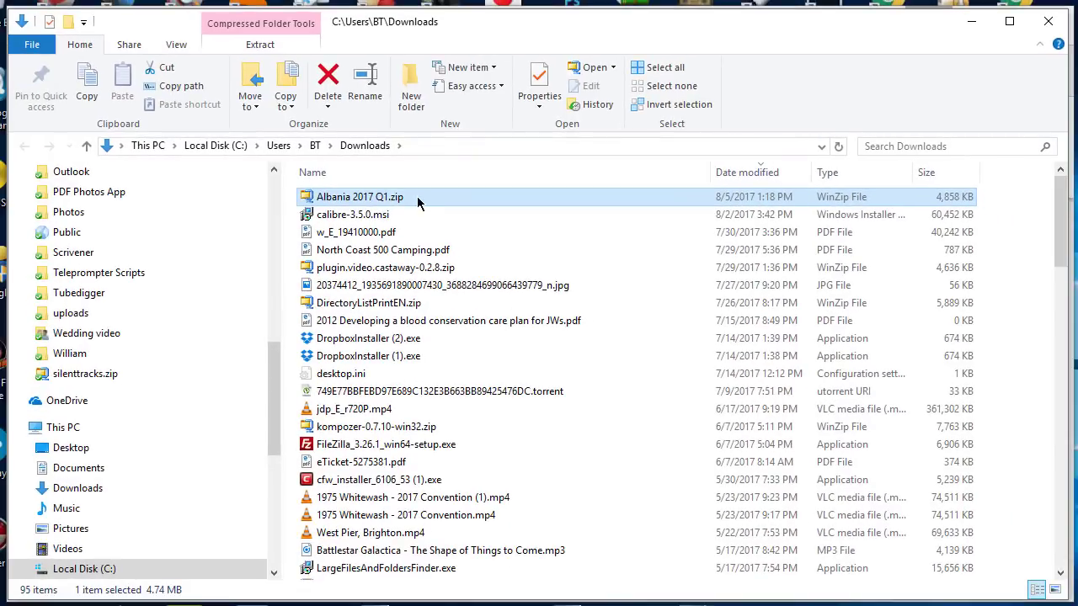
mouse_move(415, 206)
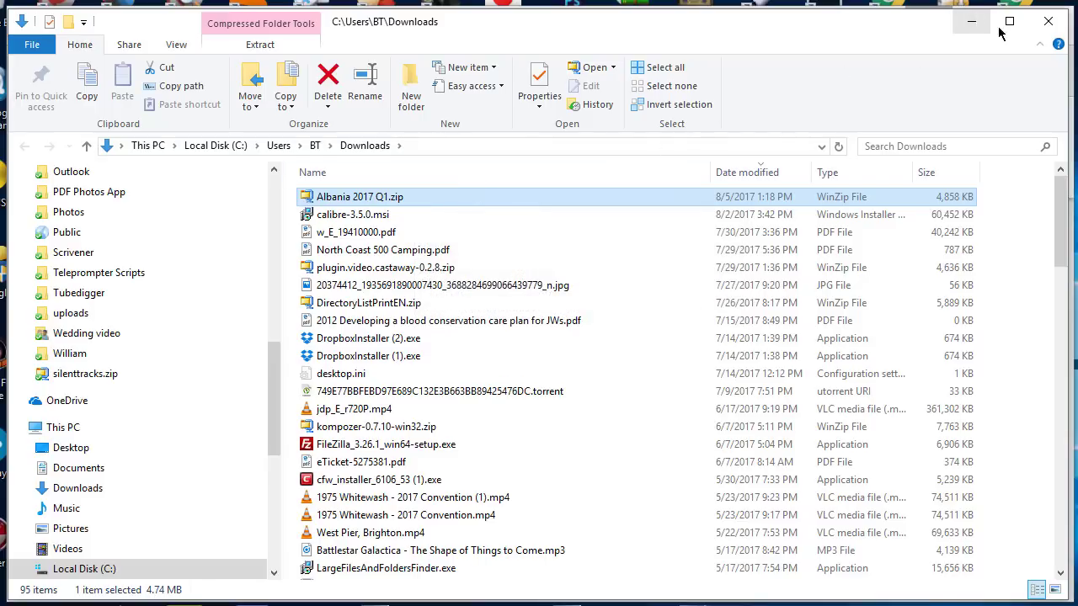
click(972, 21)
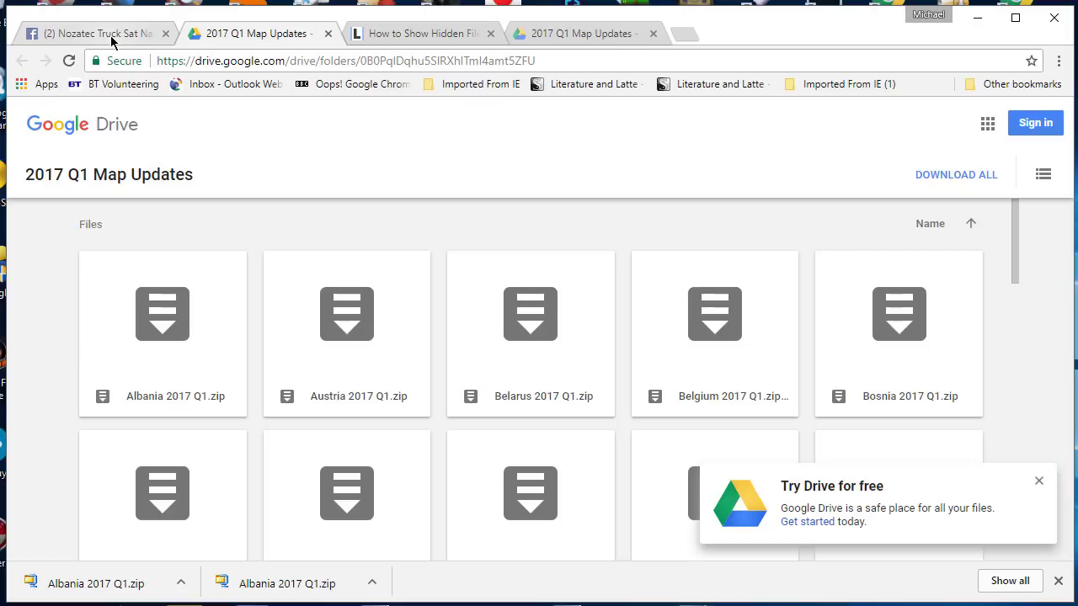
- Switch back to the File Explorer window for I:, go to This PC and open drive G:
scroll(354, 370, down, 4)
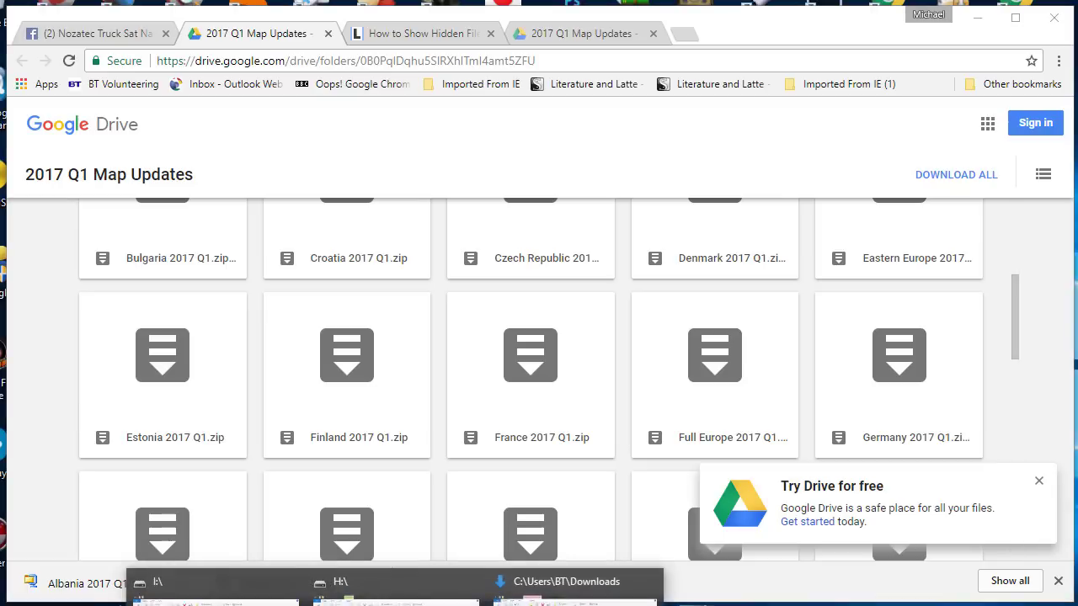
click(396, 600)
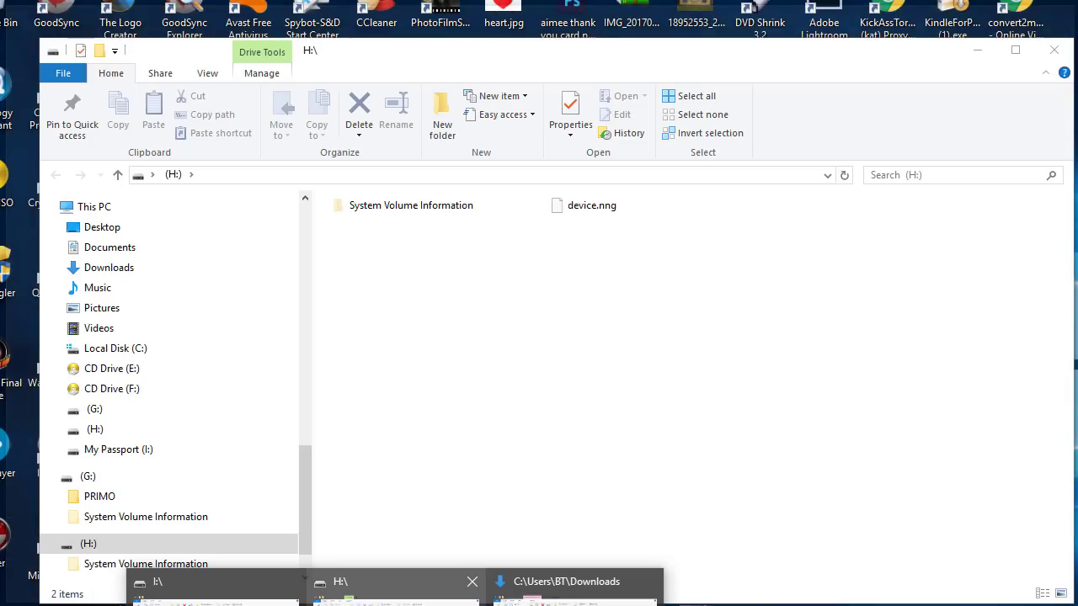
click(202, 592)
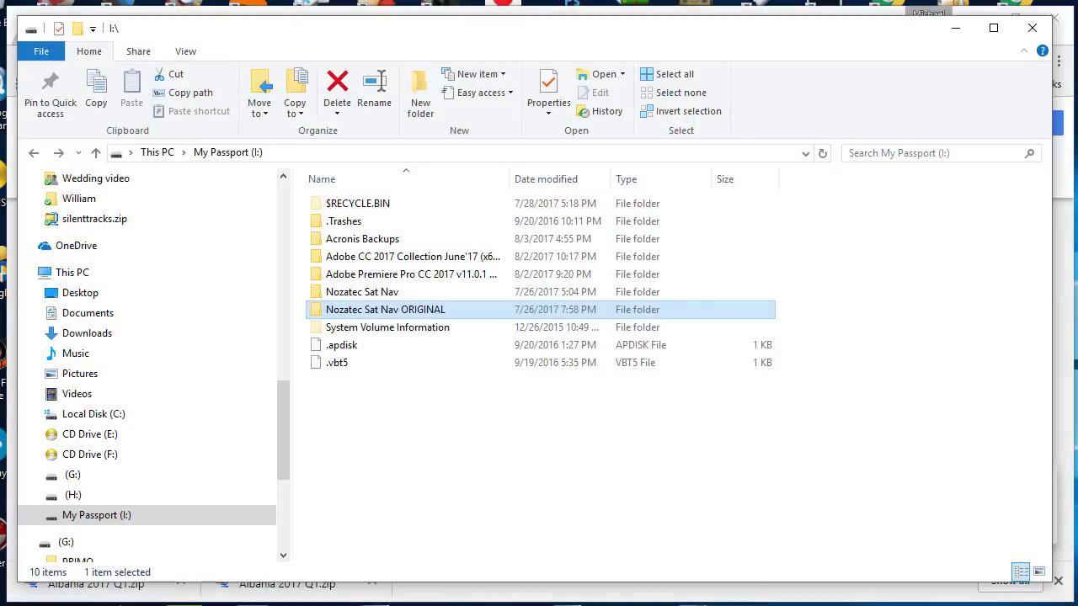
click(107, 416)
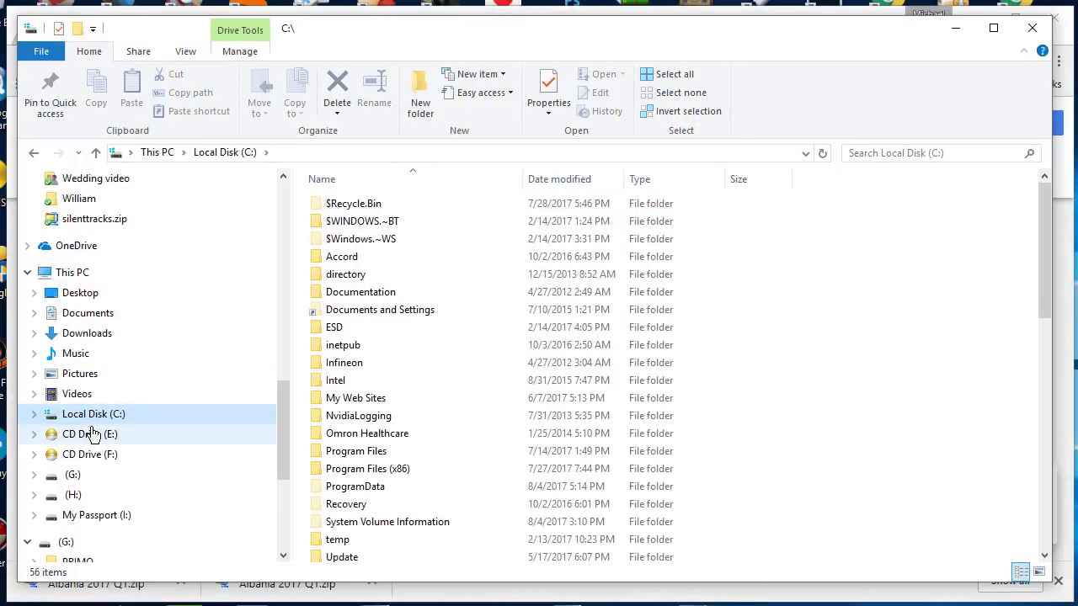
click(82, 276)
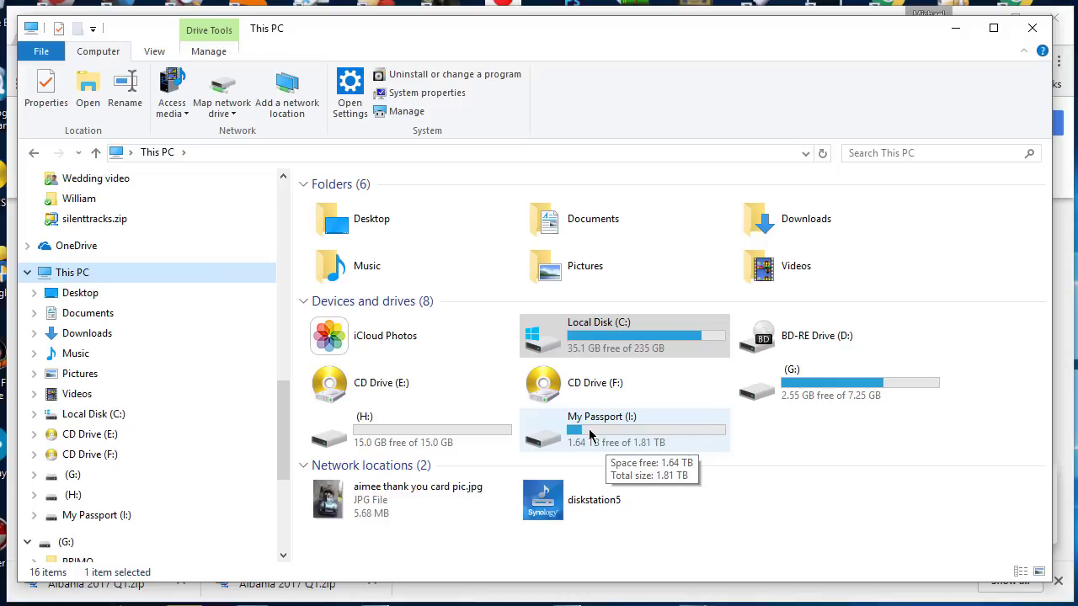
double_click(795, 385)
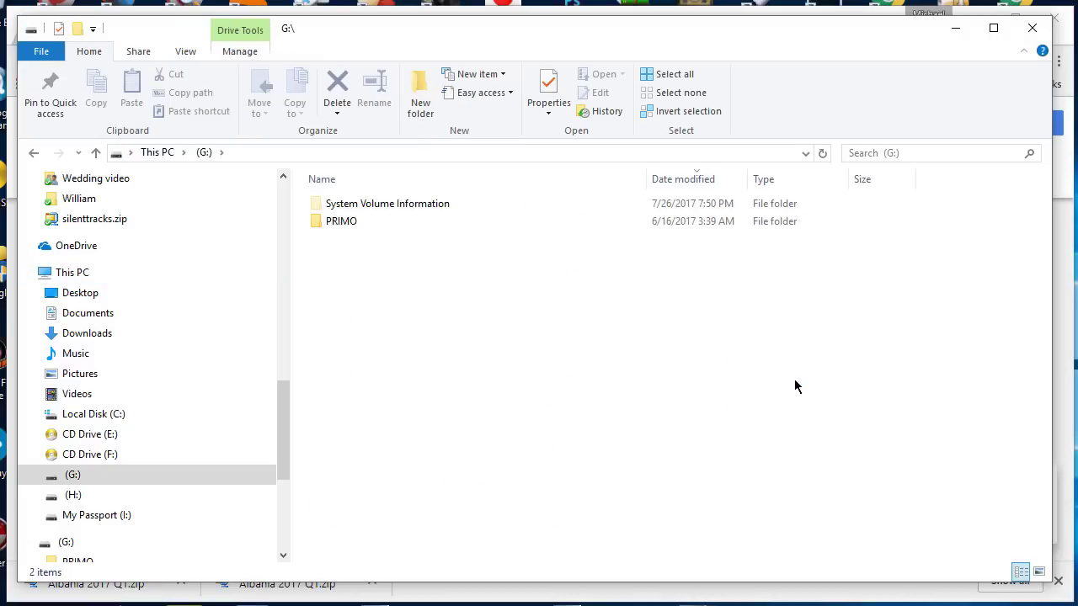
- Open the PRIMO folder on drive G:, then narrow its window and move it to make room for a second window
double_click(341, 220)
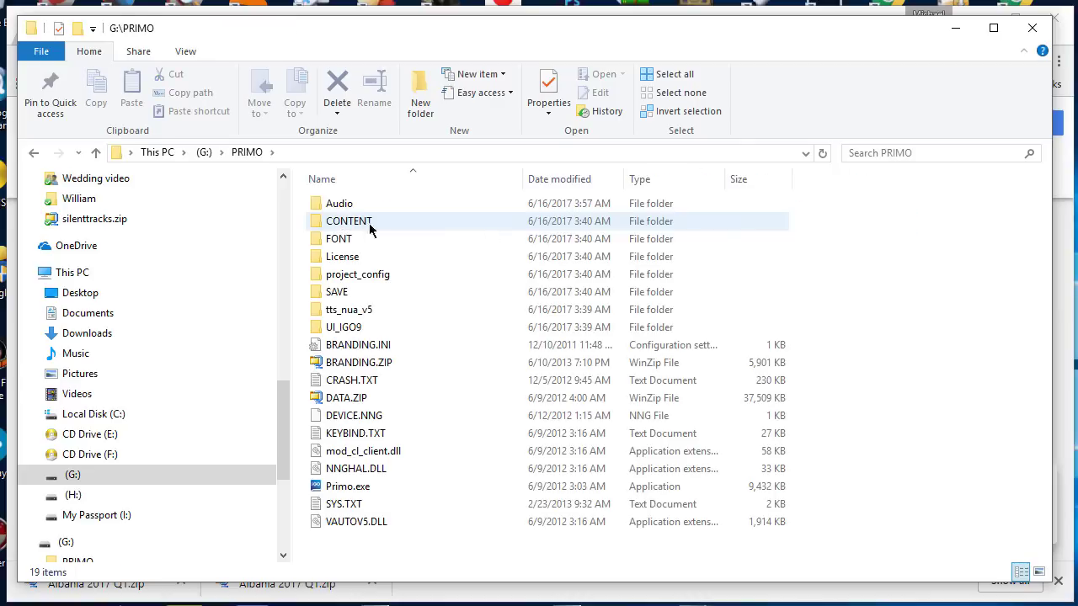
drag(1052, 210, 698, 214)
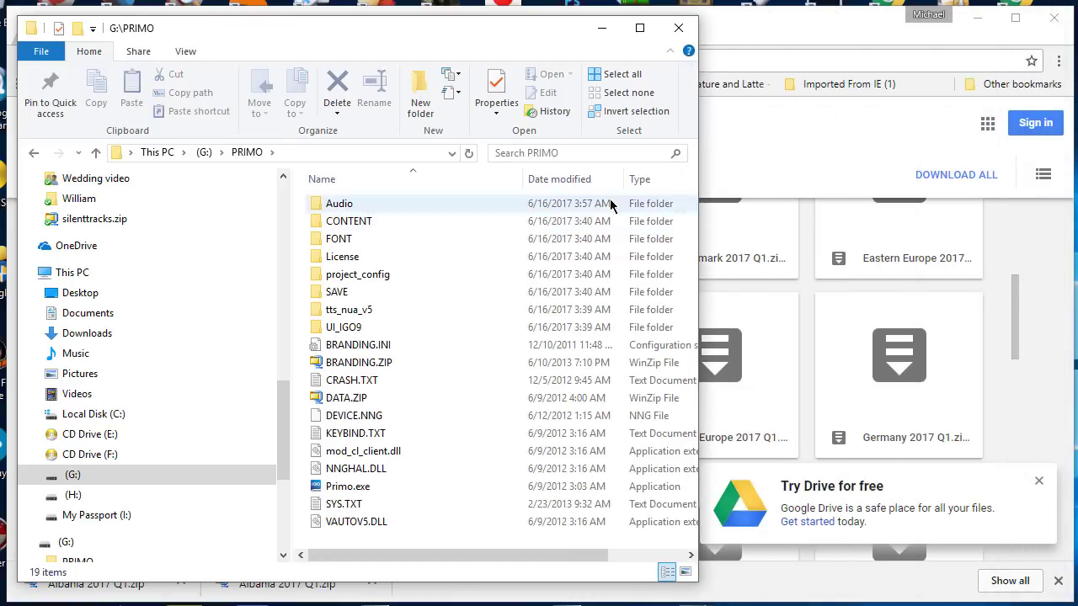
drag(416, 41, 272, 59)
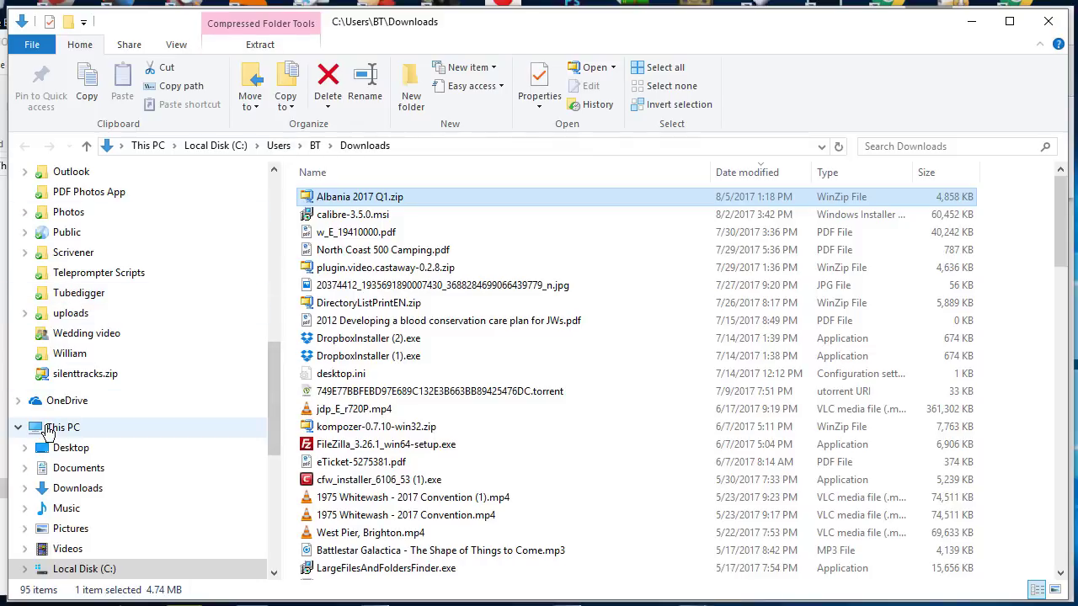
- In the Downloads window, go to My Passport (I:), open the Nozatec Sat Nav folder and look through its zip files
click(47, 428)
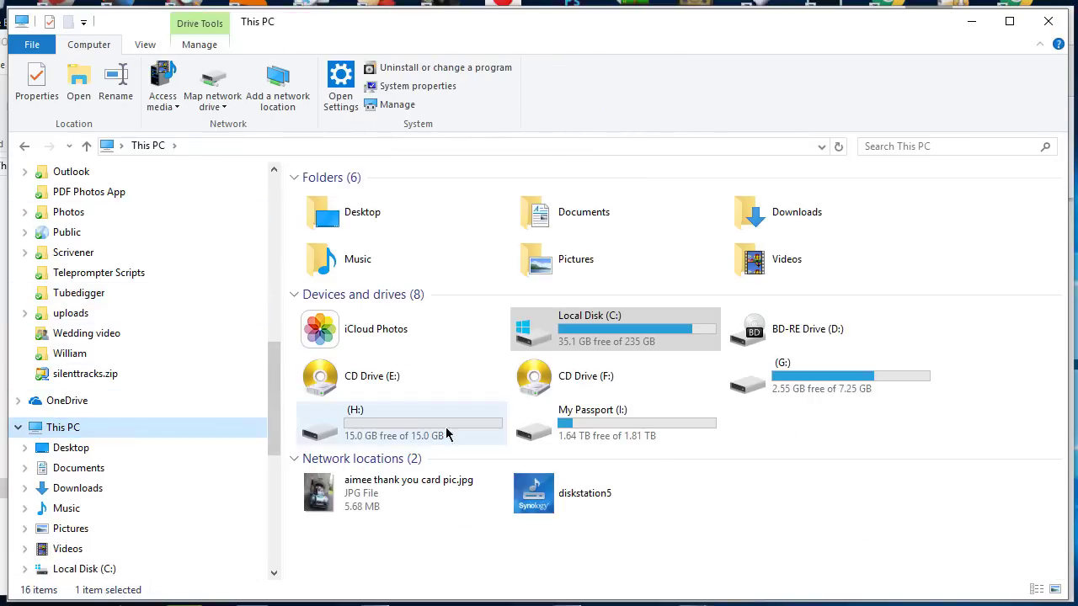
click(578, 425)
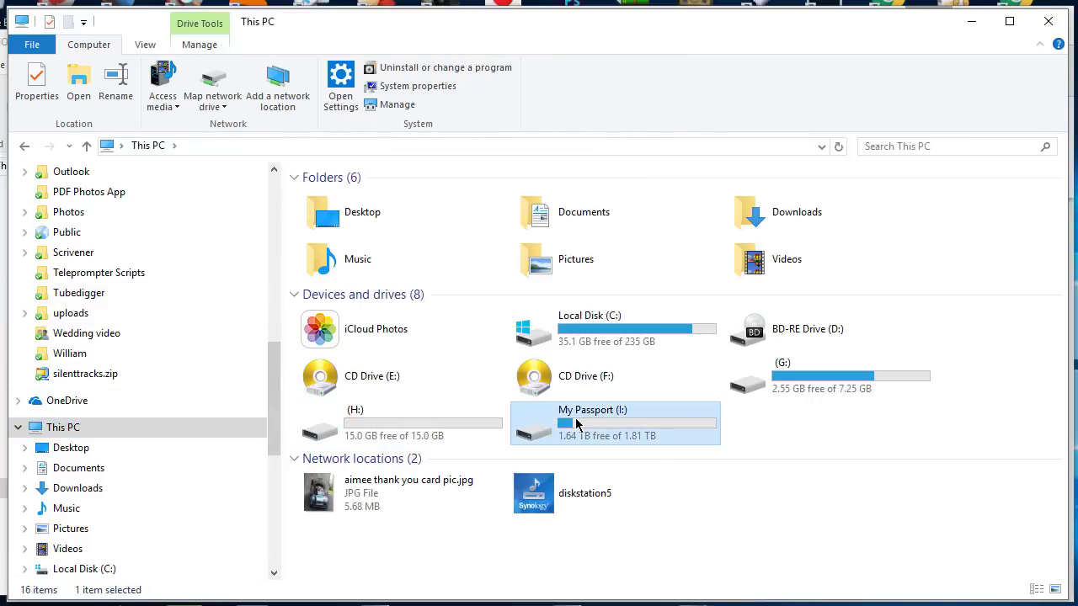
double_click(576, 423)
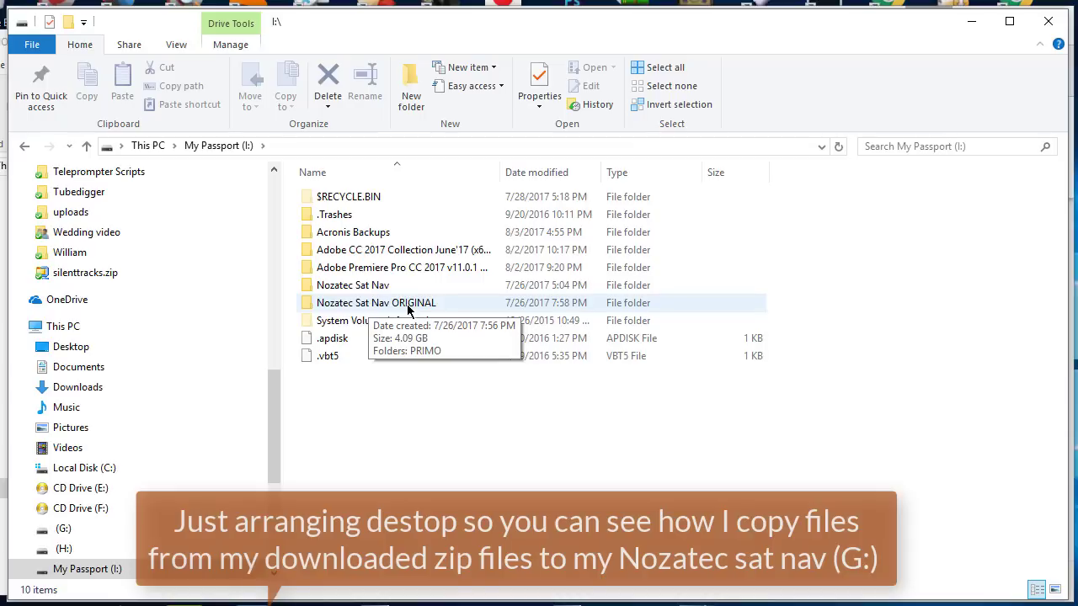
double_click(342, 286)
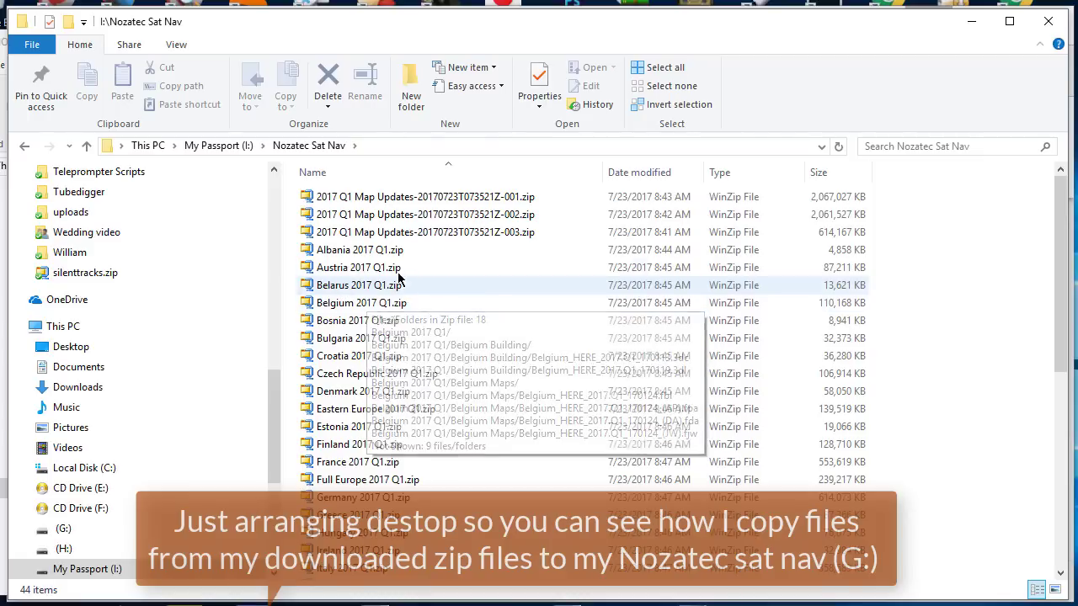
scroll(364, 467, down, 7)
scroll(364, 471, up, 7)
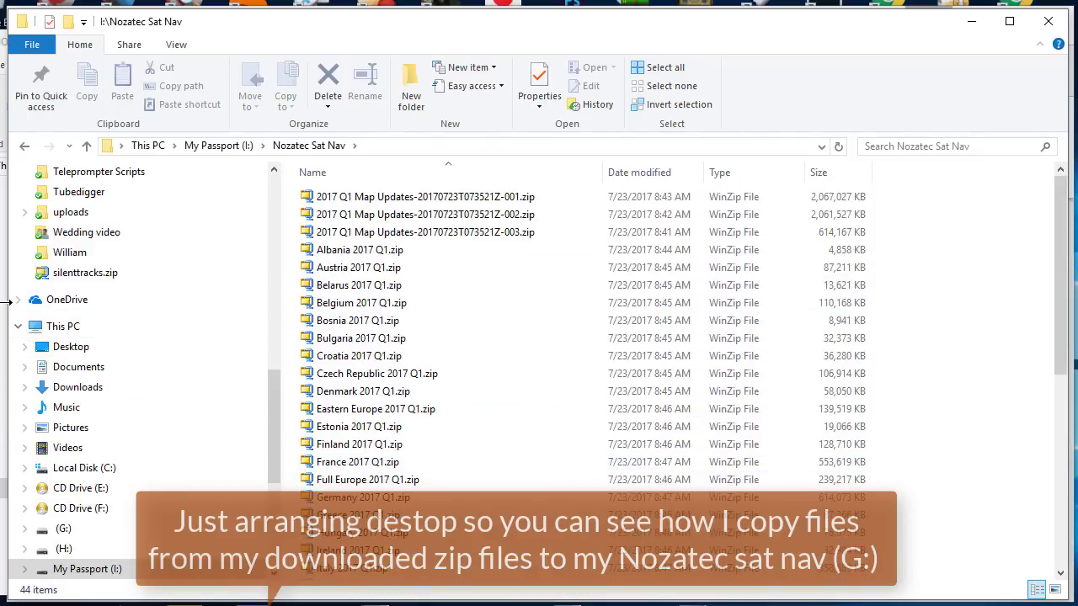
- Narrow the Nozatec Sat Nav window to sit beside the PRIMO window and shrink its navigation pane so the zip names fit
drag(8, 311, 570, 312)
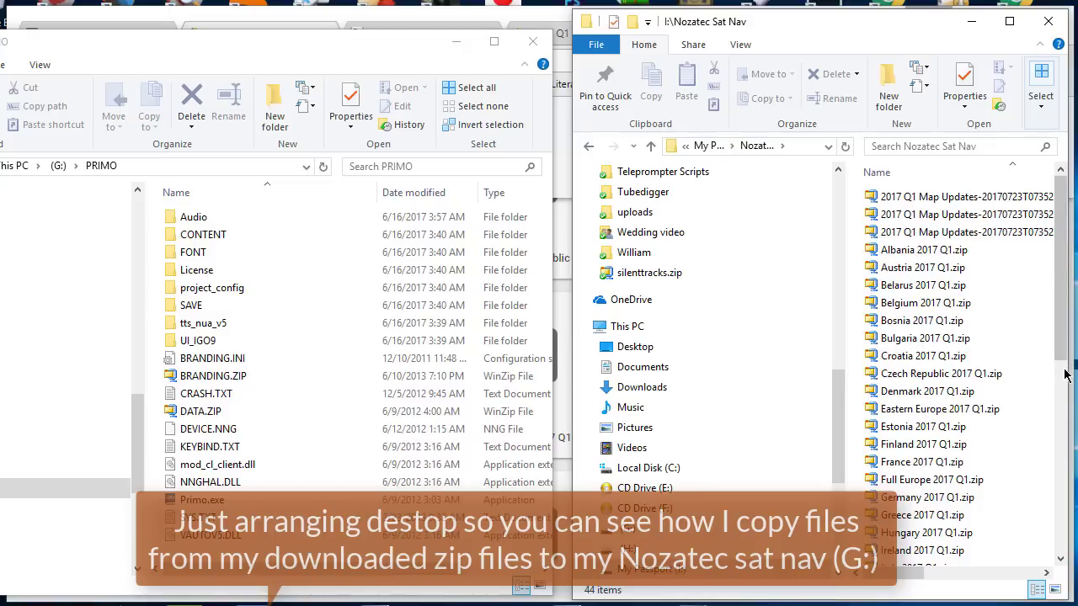
drag(1071, 368, 1046, 368)
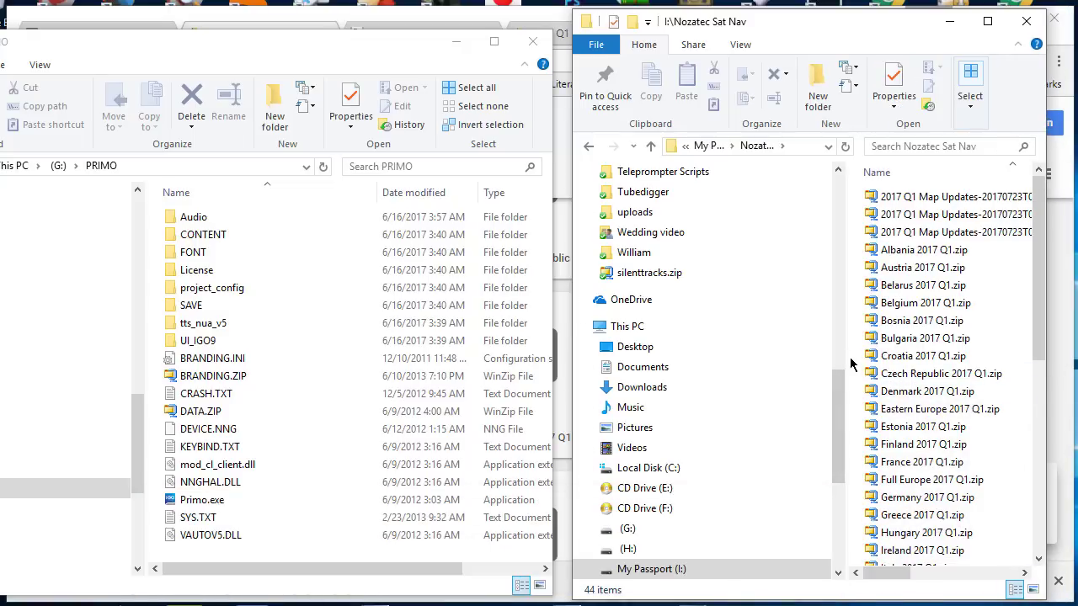
drag(849, 352, 760, 356)
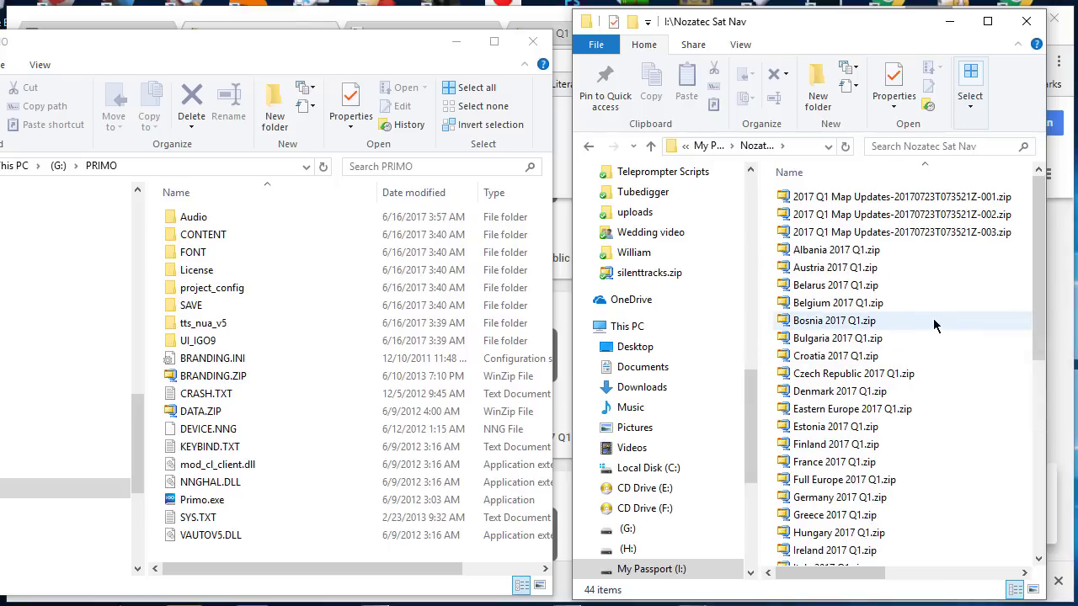
- Open the CONTENT folder inside G:\PRIMO and review its BUILDING, MAP, POI and SPEEDCAM folders
mouse_move(934, 325)
mouse_move(850, 327)
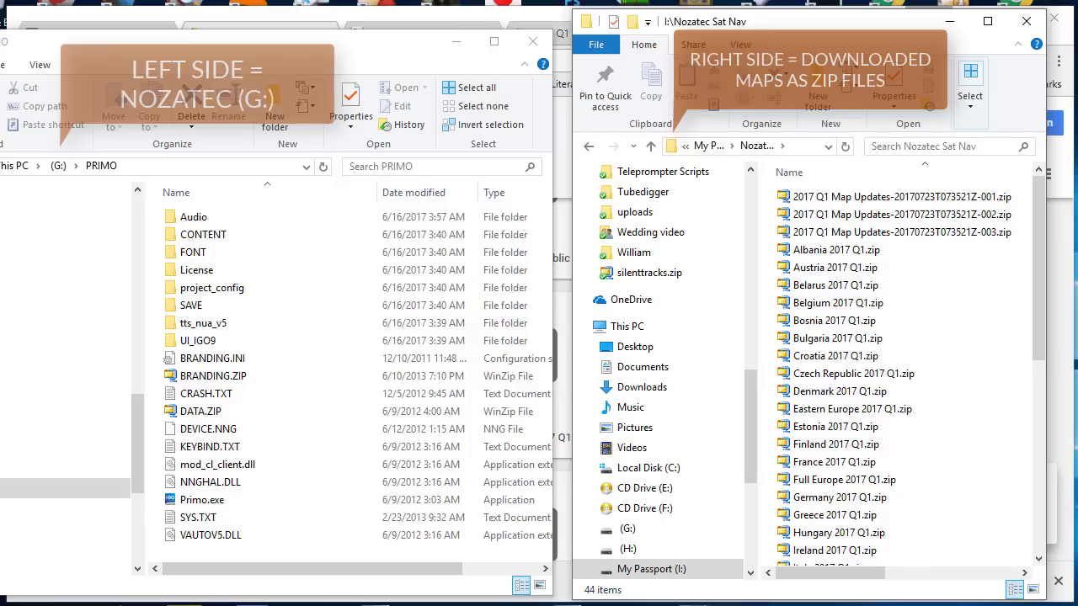
mouse_move(810, 329)
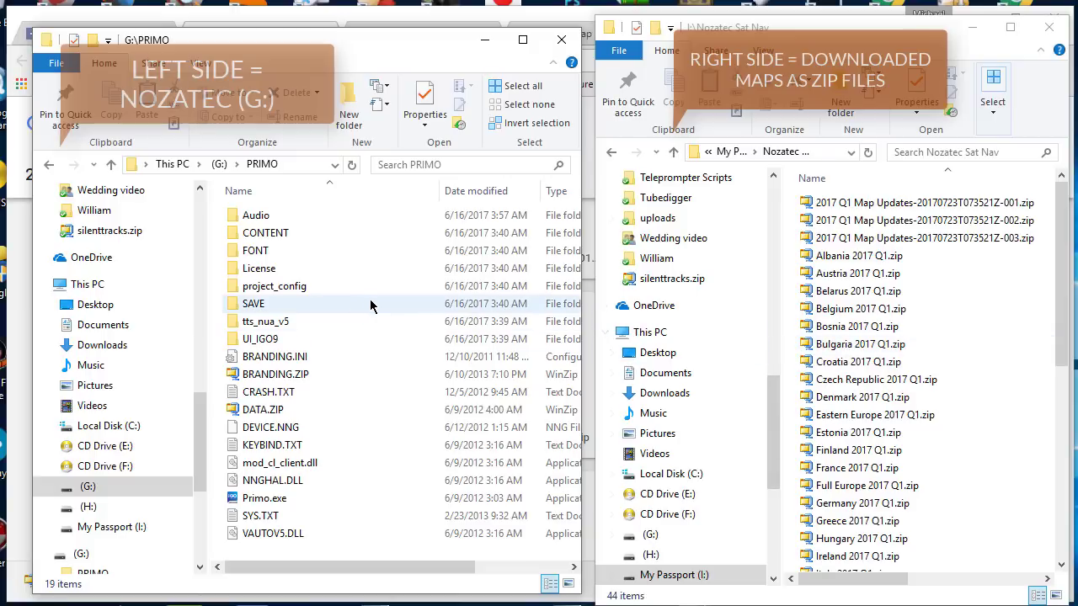
double_click(259, 236)
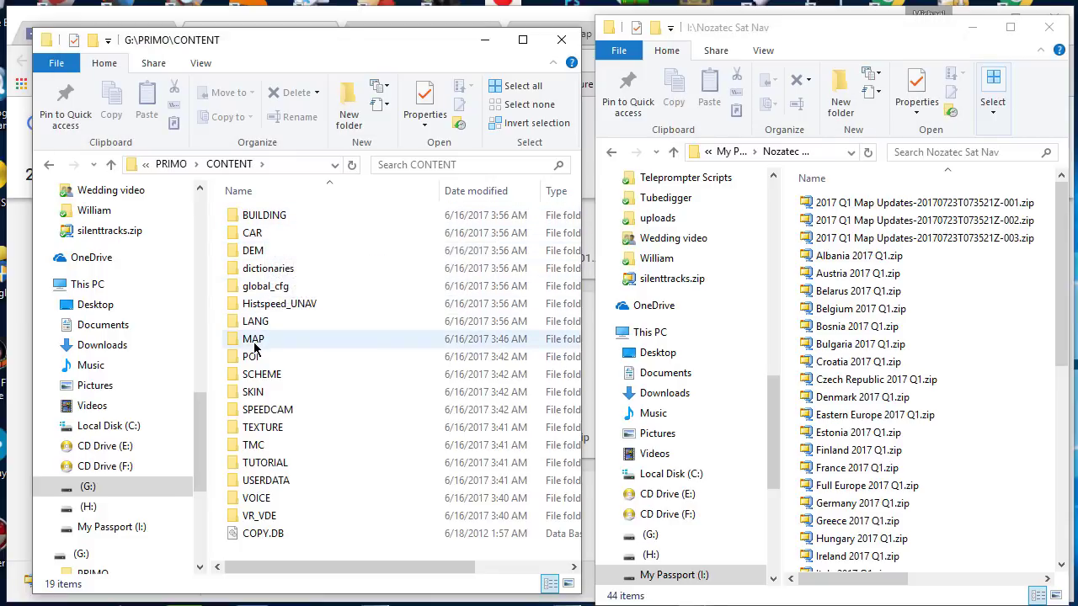
mouse_move(253, 341)
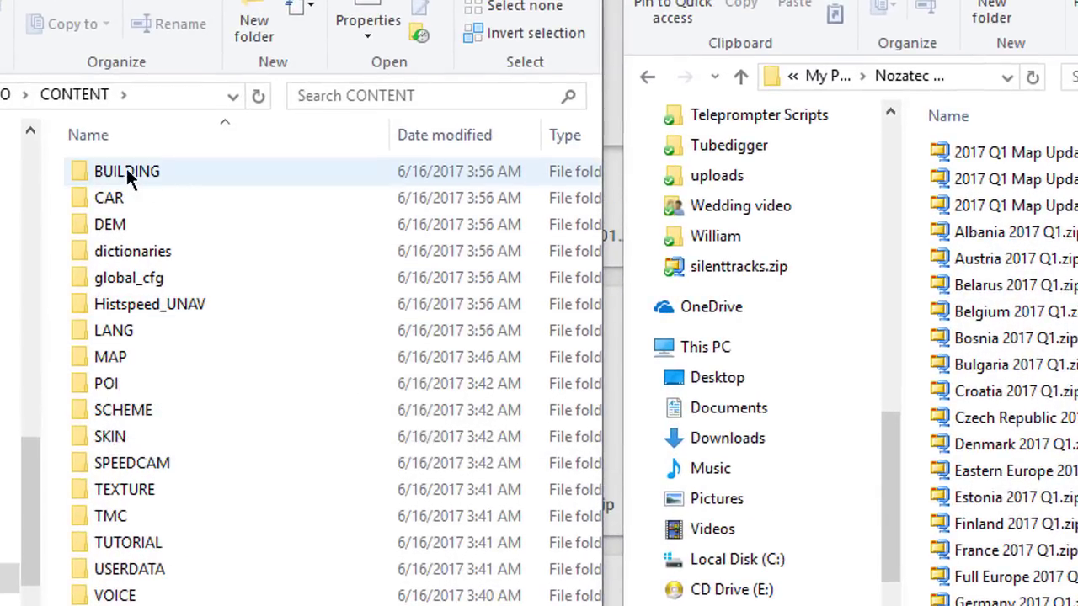
mouse_move(117, 166)
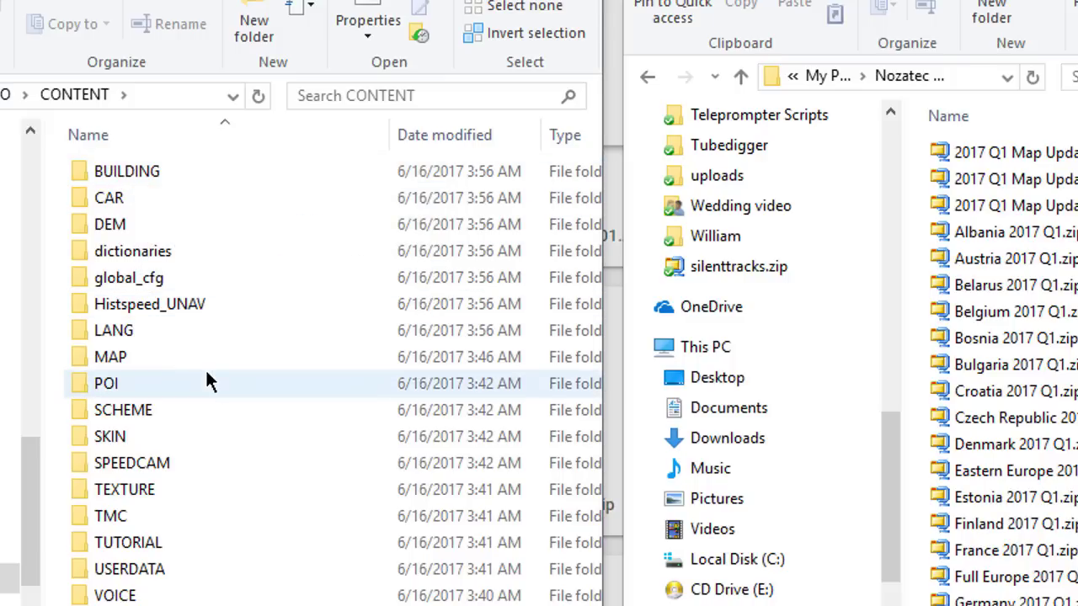
mouse_move(202, 381)
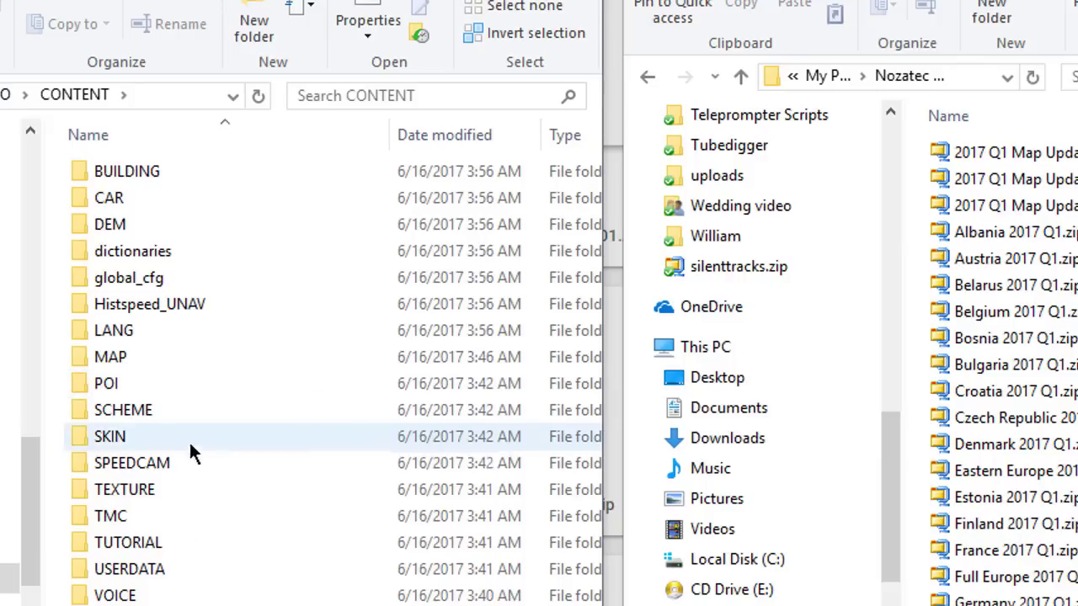
mouse_move(98, 459)
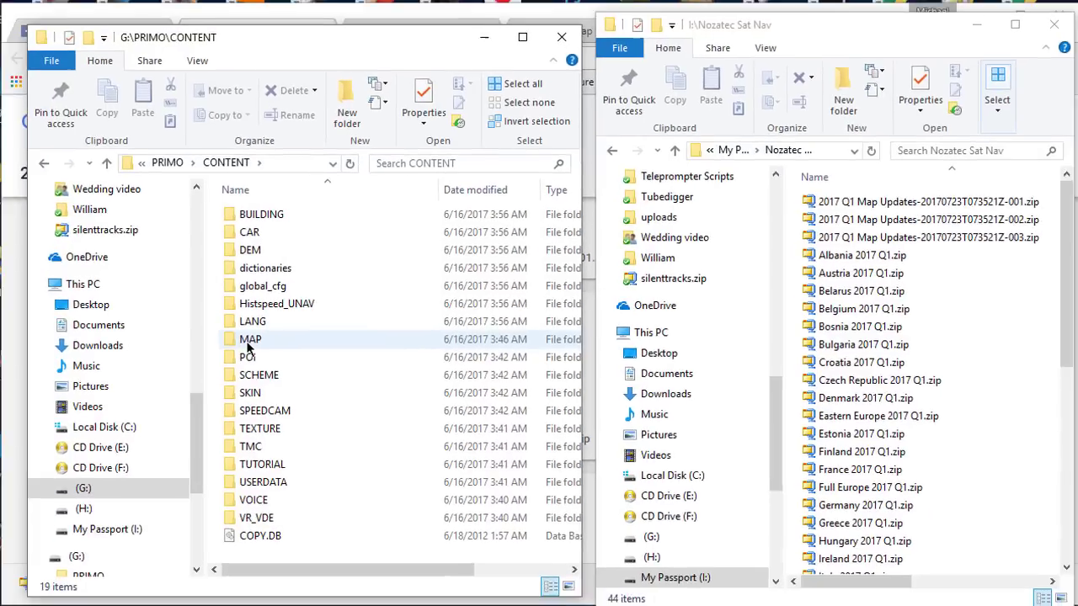
- Open the MAP folder and look through its map files, keeping them sorted by name in ascending order
double_click(249, 341)
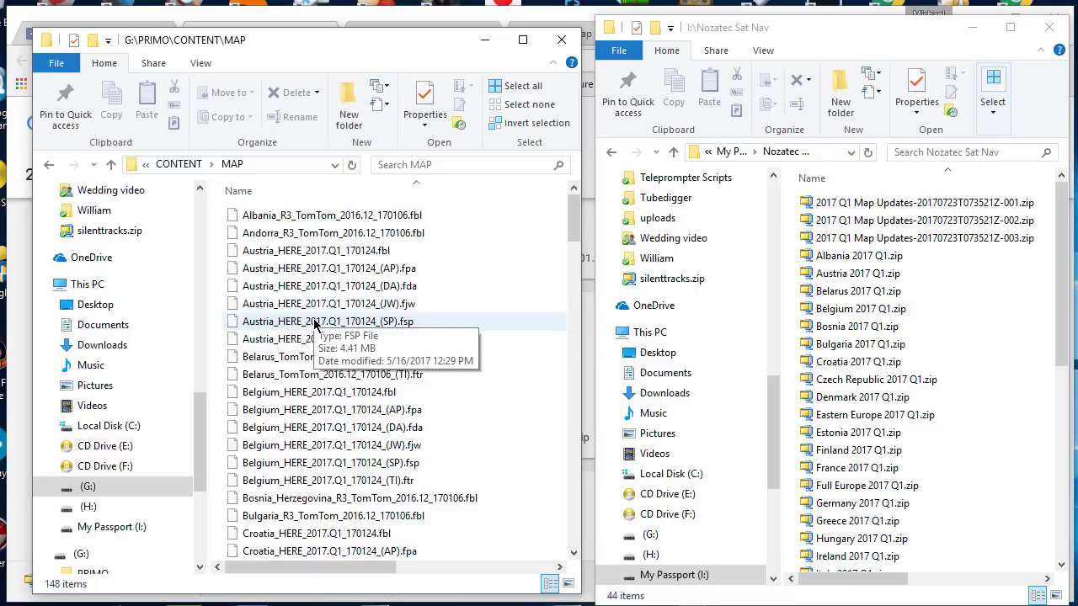
scroll(319, 352, down, 6)
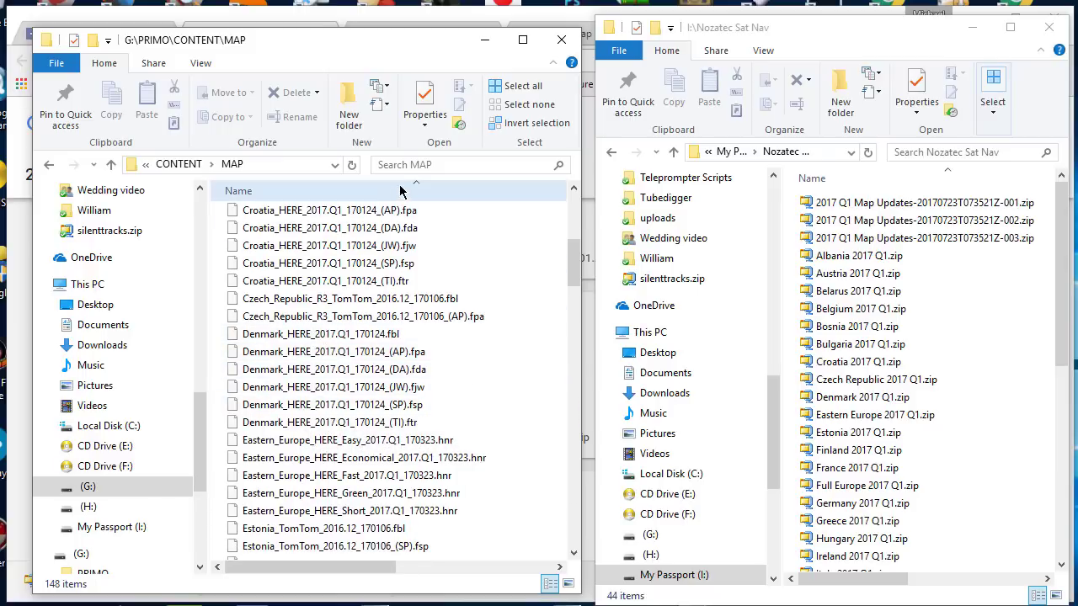
click(354, 192)
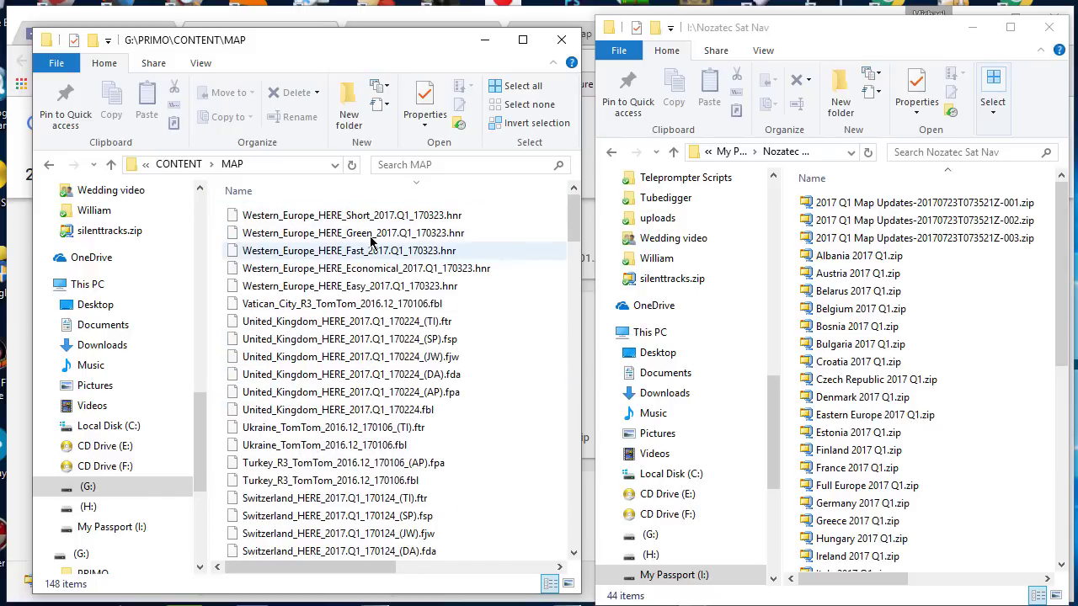
click(359, 193)
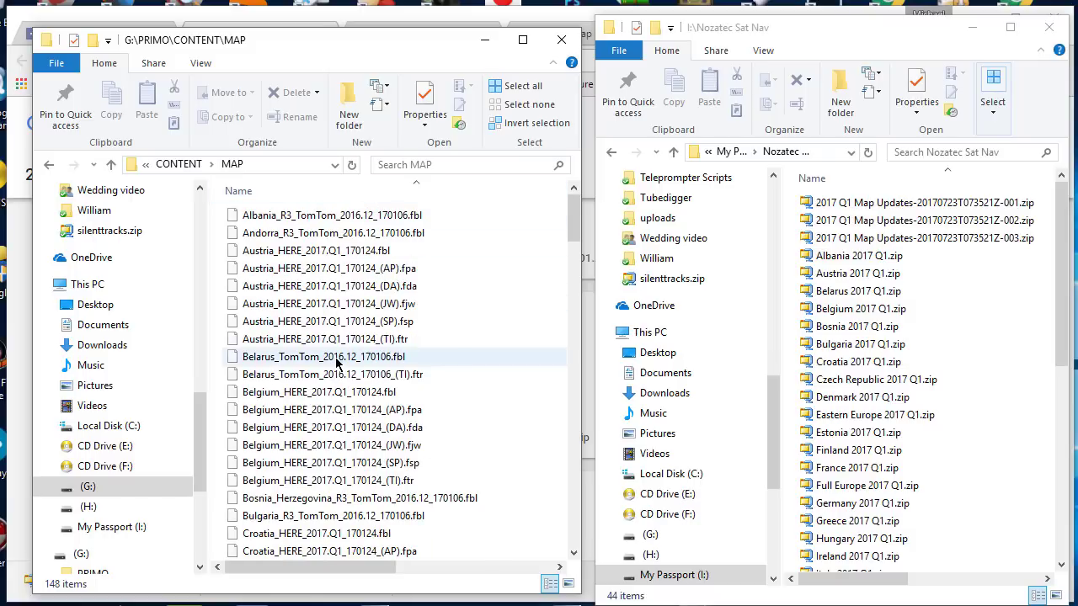
- Permanently delete Czech_Republic_R3_TomTom_2016.12_170106.fbl and Czech_Republic_R3_TomTom_2016.12_170106_(AP).fpa from the MAP folder
scroll(335, 361, down, 6)
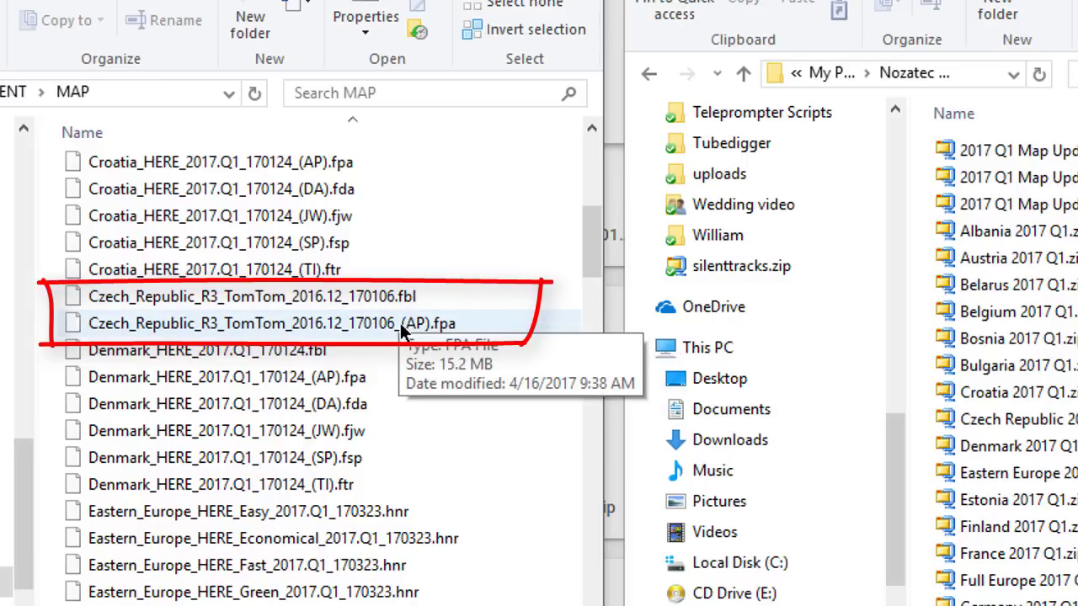
click(202, 302)
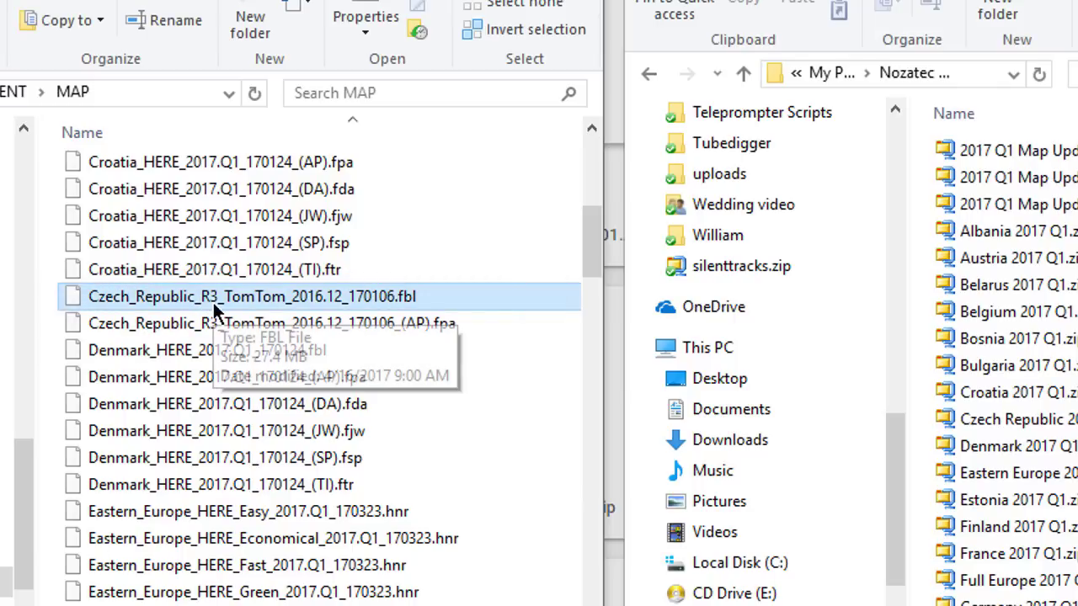
key(shift+Delete)
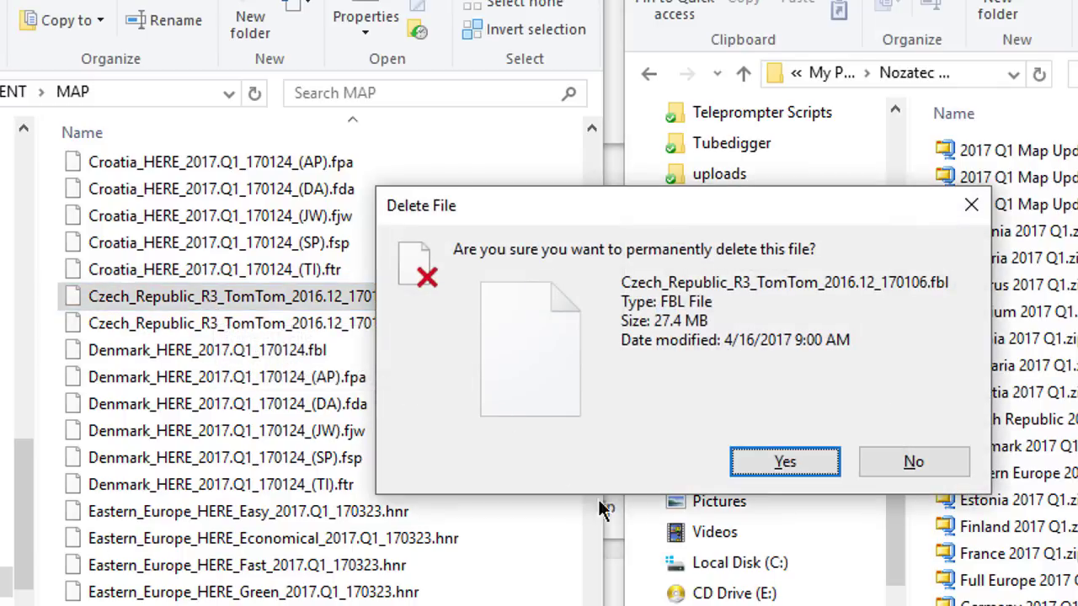
click(770, 455)
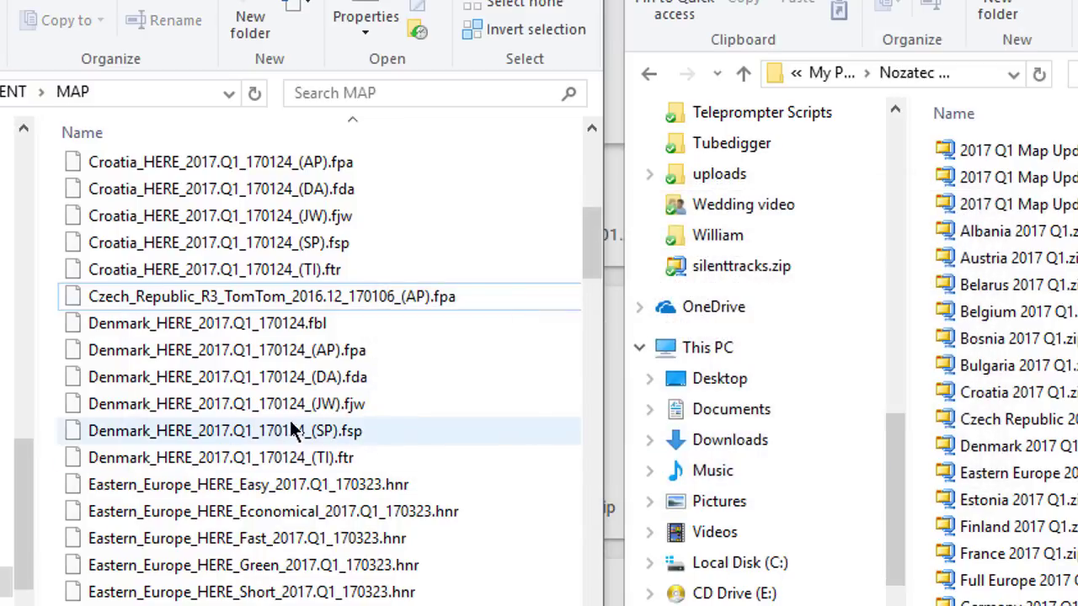
click(244, 297)
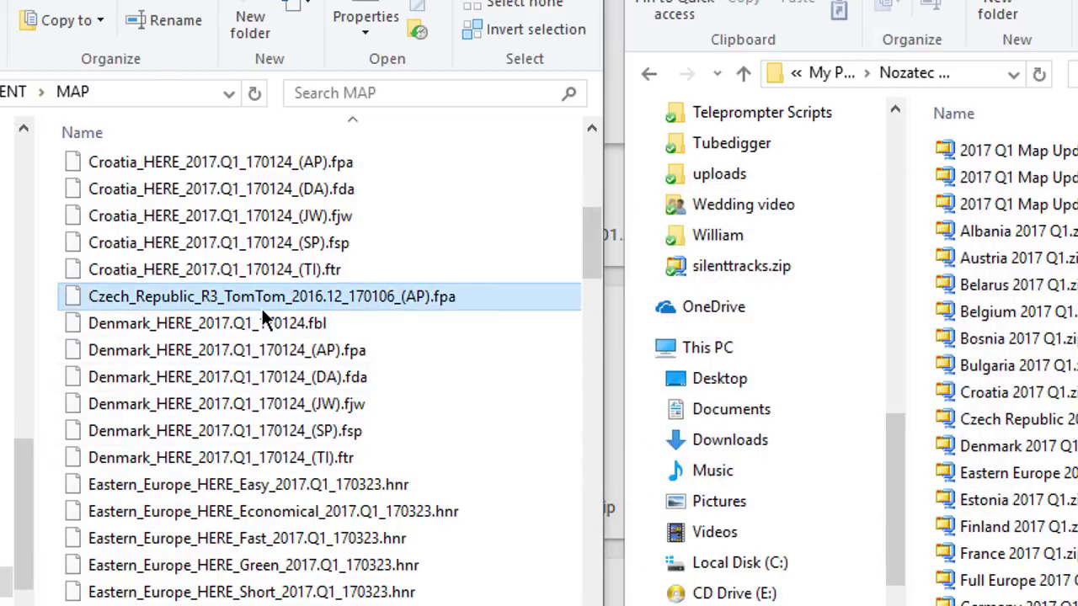
key(shift+Delete)
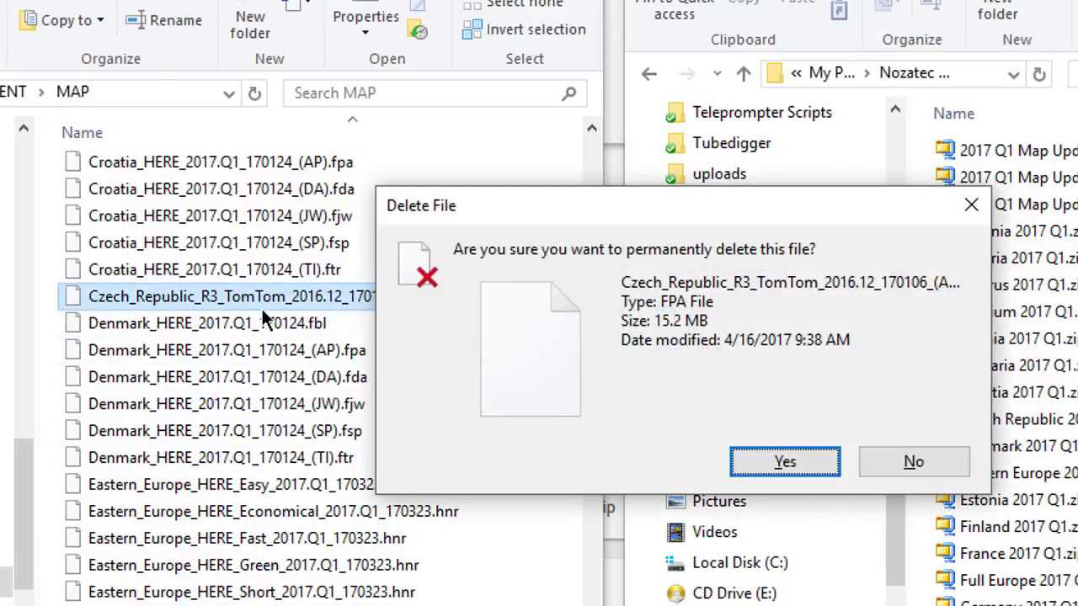
click(781, 460)
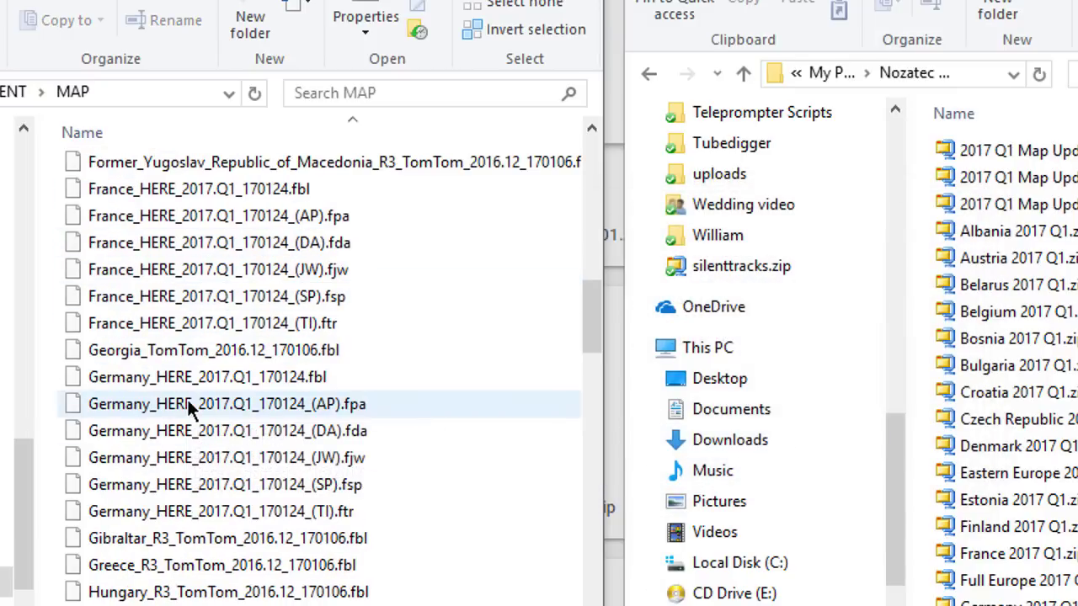
- Find Poland_R3_TomTom_2016.12_170106.fbl in the MAP folder and permanently delete it
scroll(188, 404, down, 7)
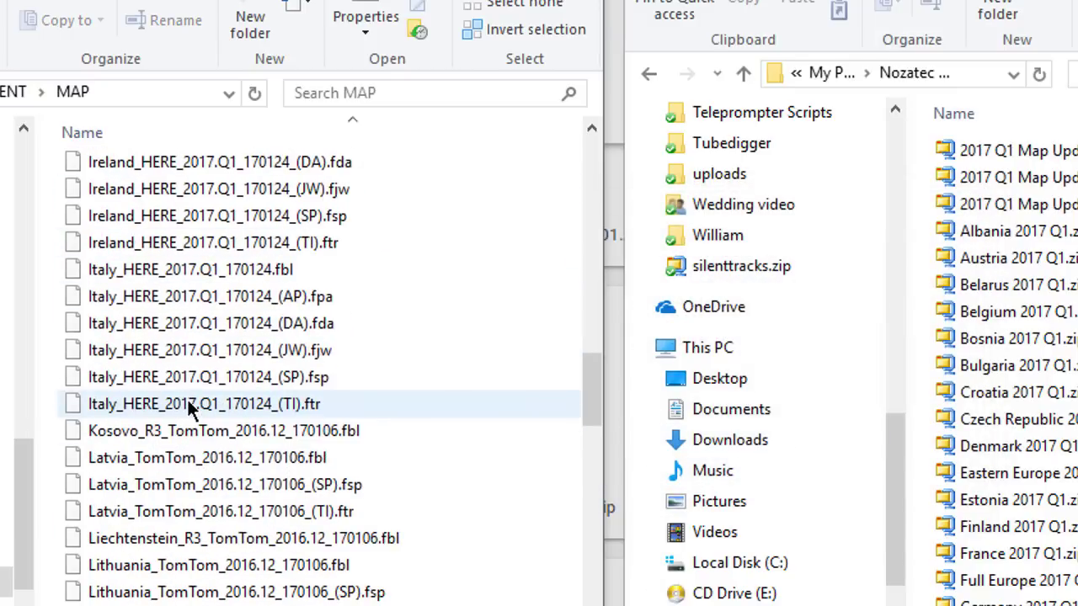
scroll(188, 405, down, 7)
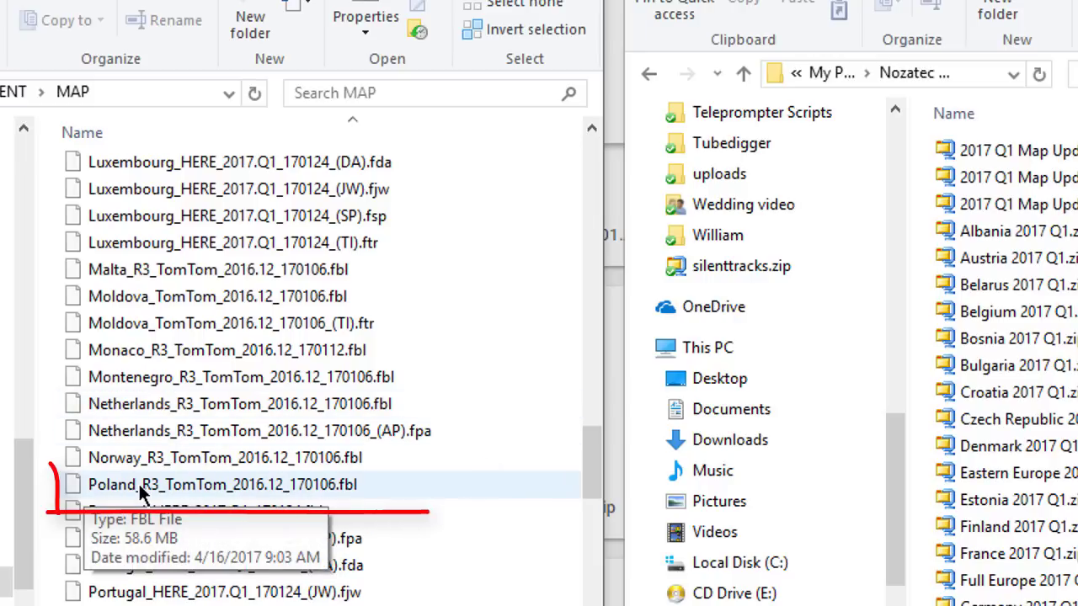
click(192, 484)
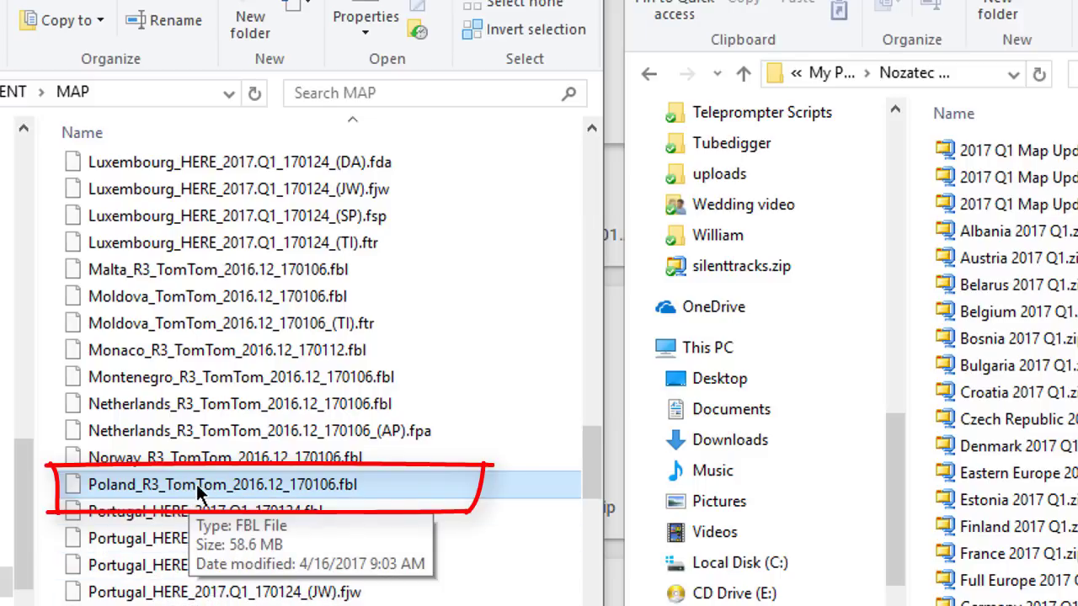
key(shift+Delete)
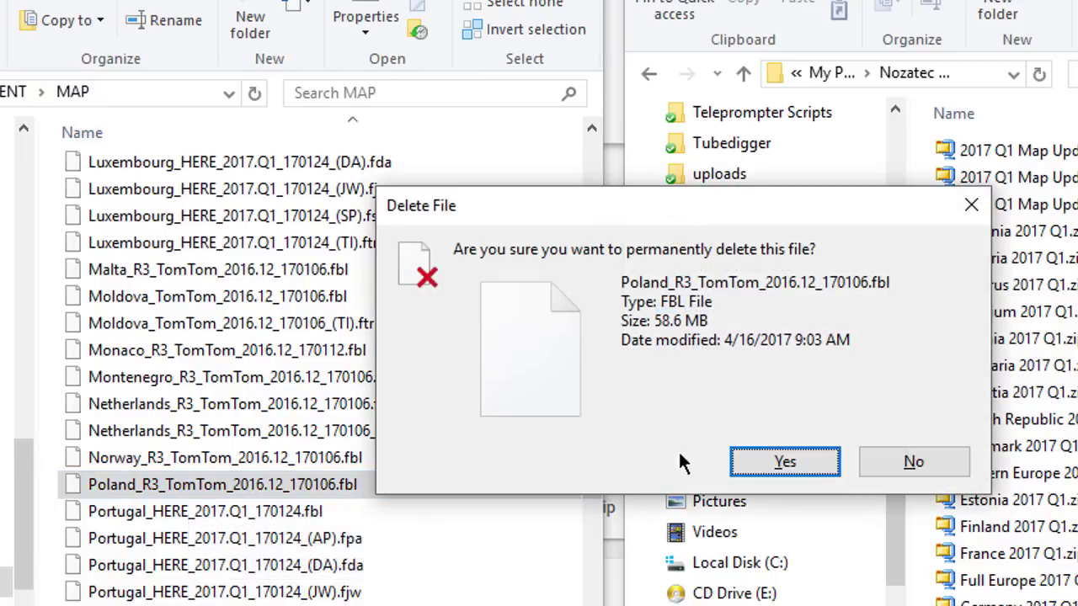
click(779, 463)
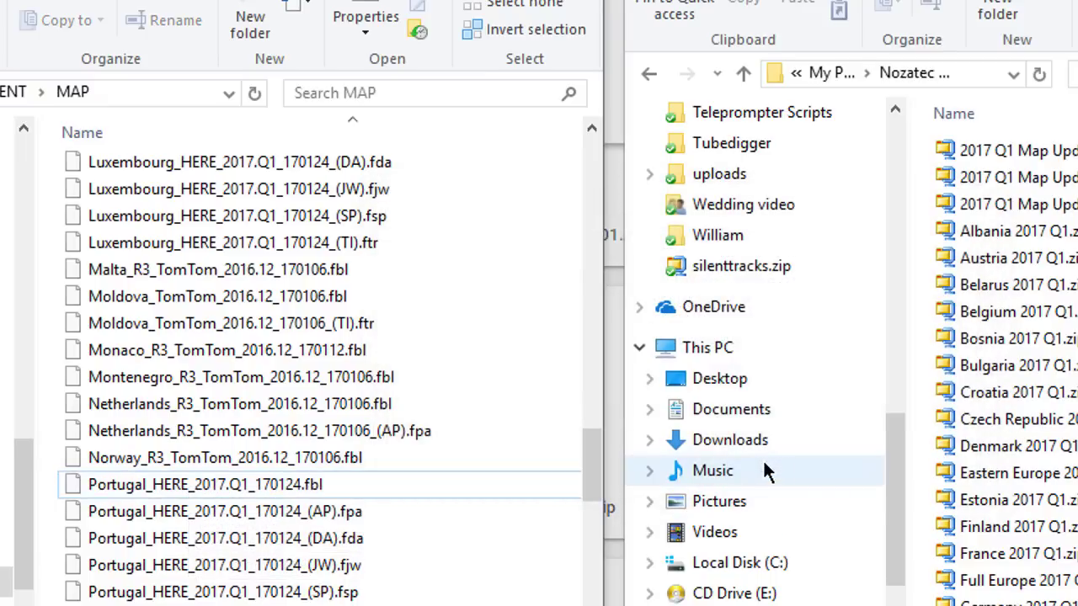
click(135, 511)
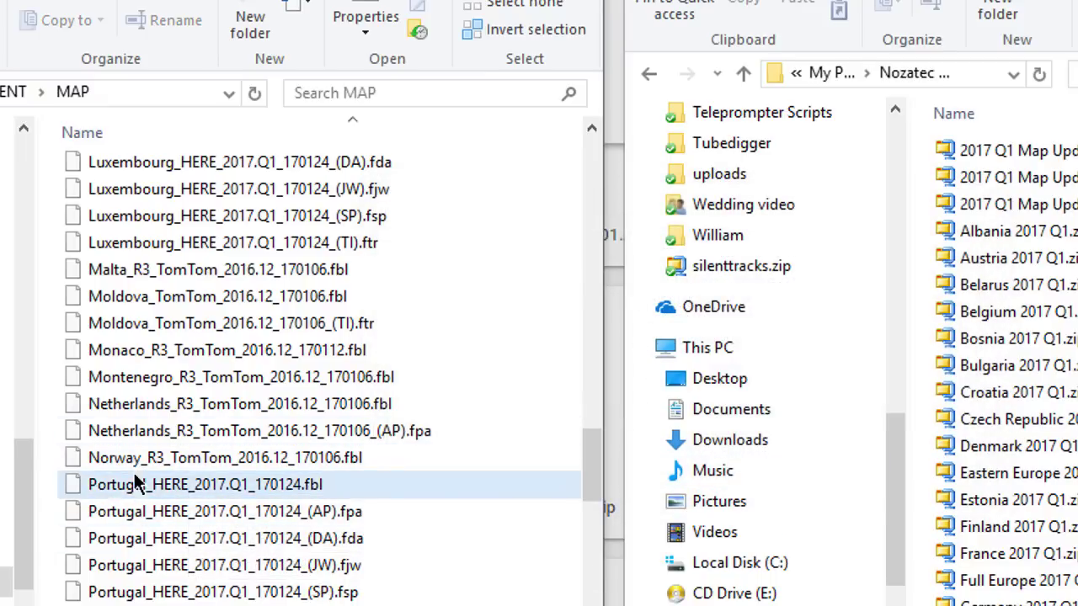
- Open Czech Republic 2017 Q1.zip from the Nozatec Sat Nav folder in WinZip and enter its Czech Republic 2017 Q1 folder
click(149, 482)
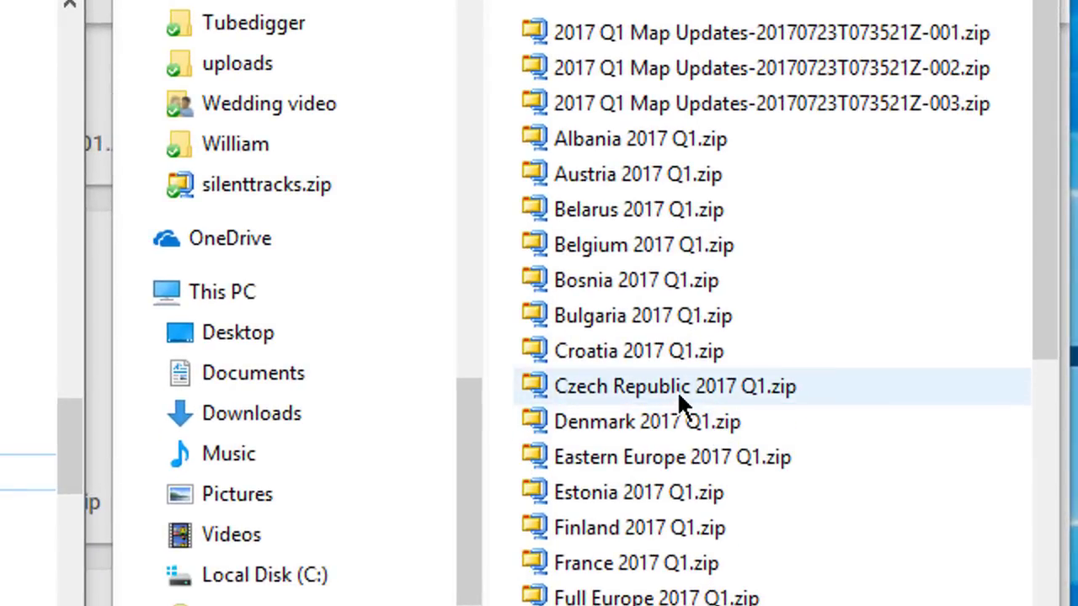
click(614, 383)
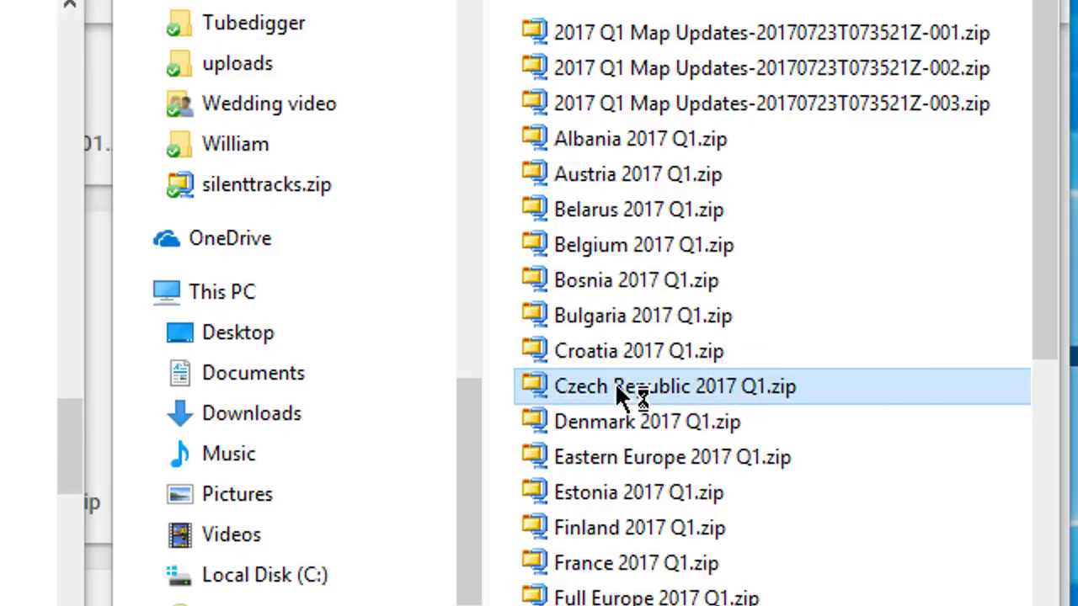
double_click(614, 382)
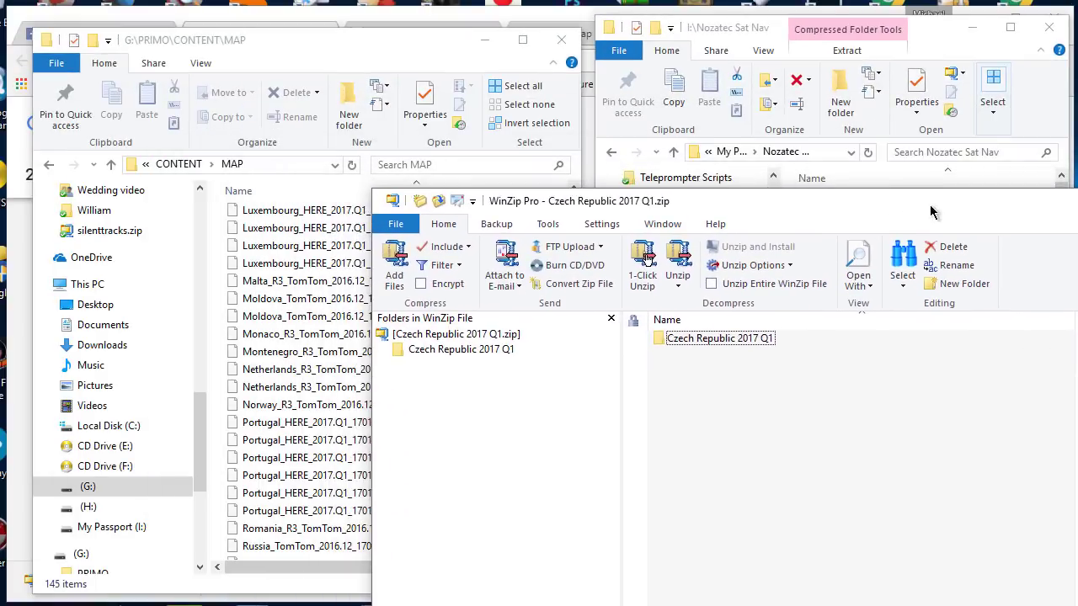
drag(930, 211, 790, 210)
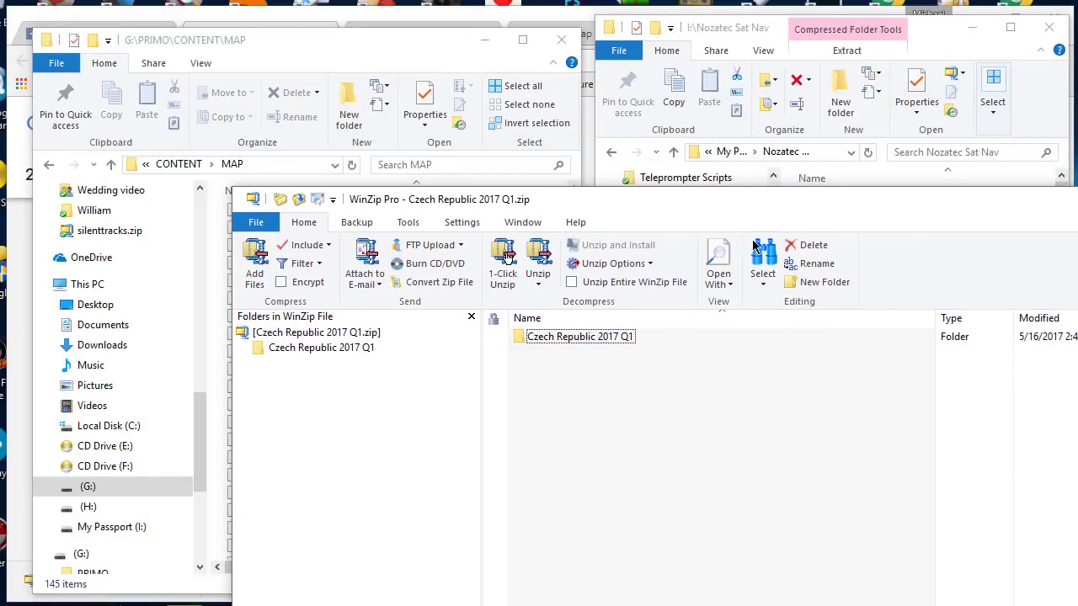
double_click(521, 336)
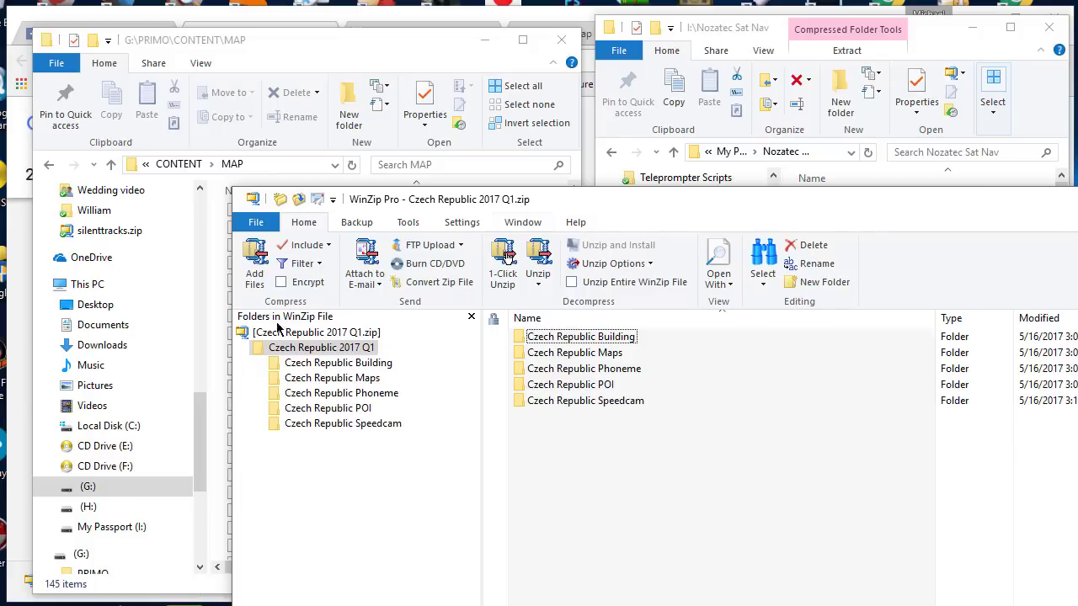
- Open the archive's Czech Republic Maps folder and arrange the WinZip window beside the MAP folder with full file names showing
drag(229, 352, 518, 352)
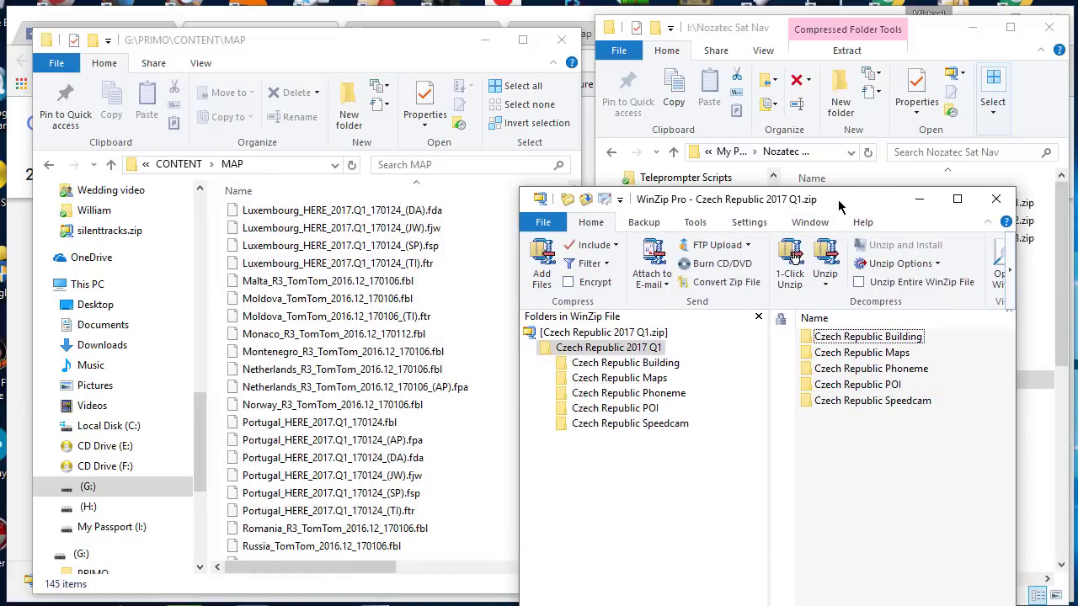
drag(846, 199, 893, 105)
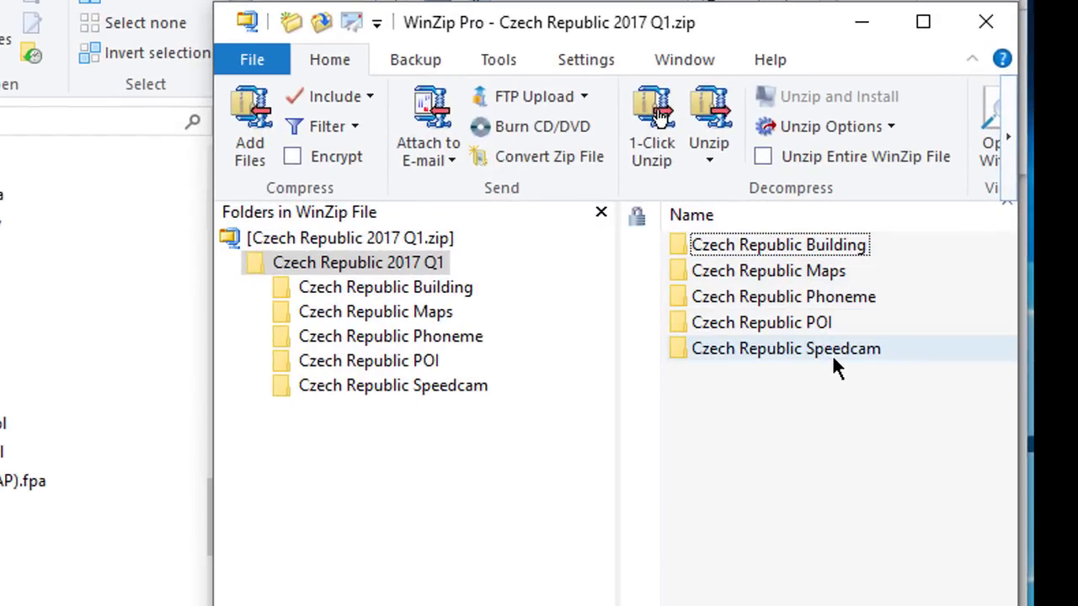
double_click(781, 268)
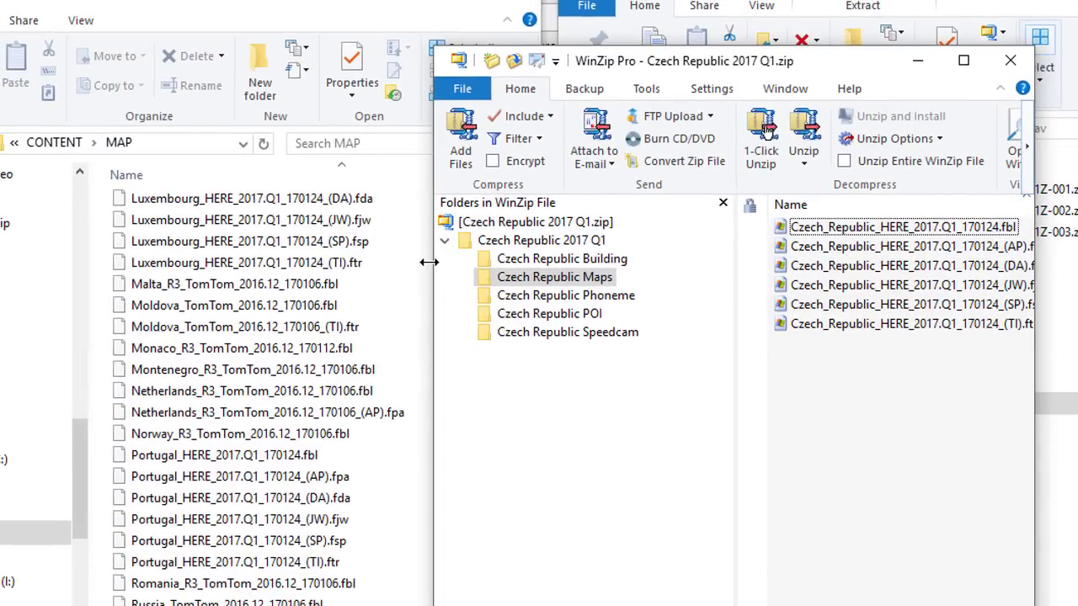
drag(429, 262, 522, 266)
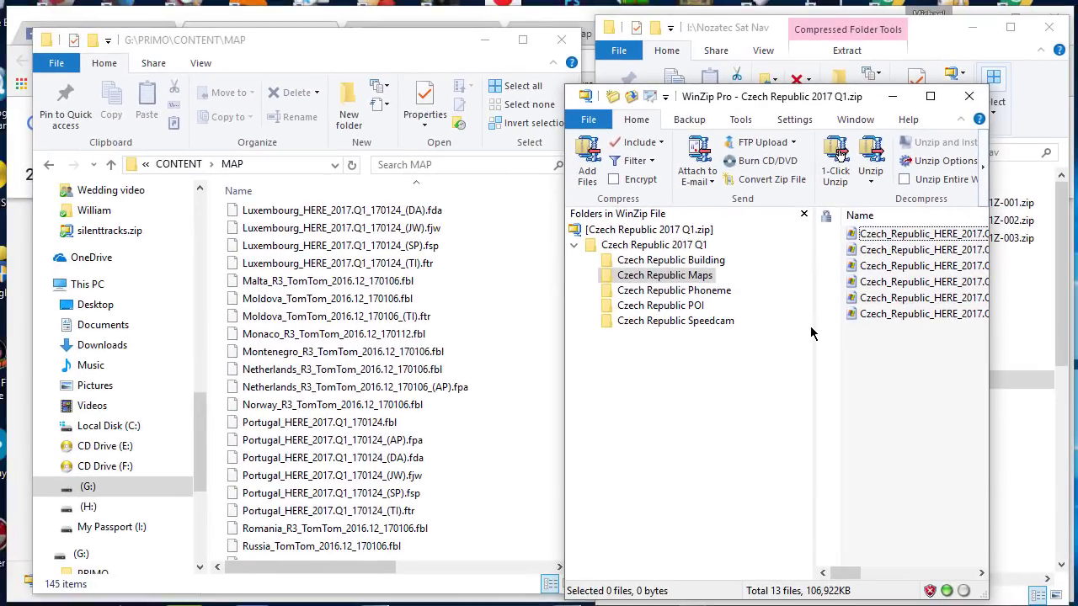
drag(812, 326, 764, 320)
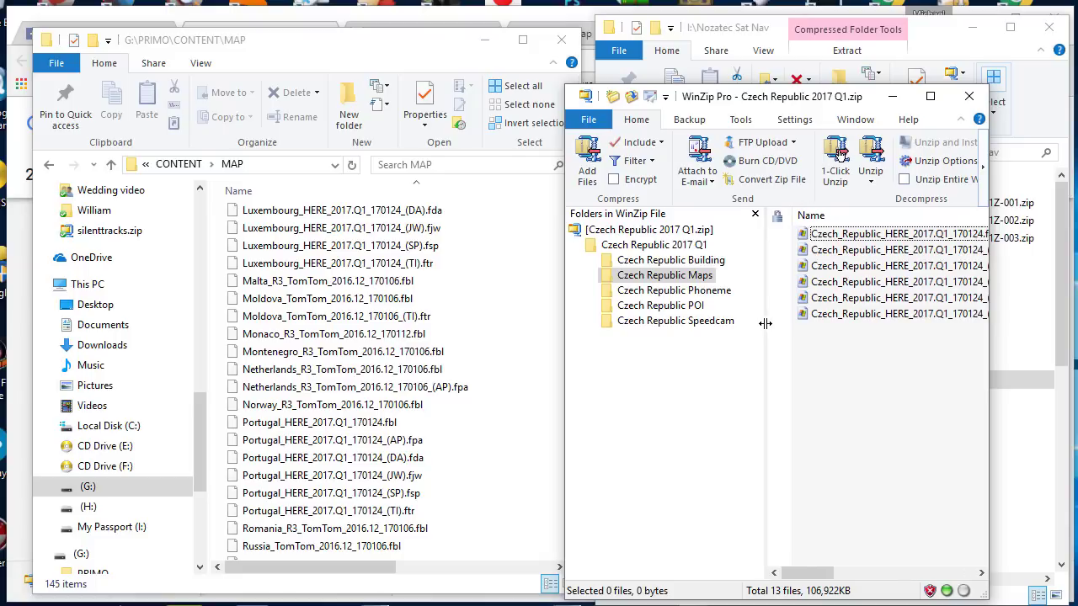
drag(988, 341, 1052, 339)
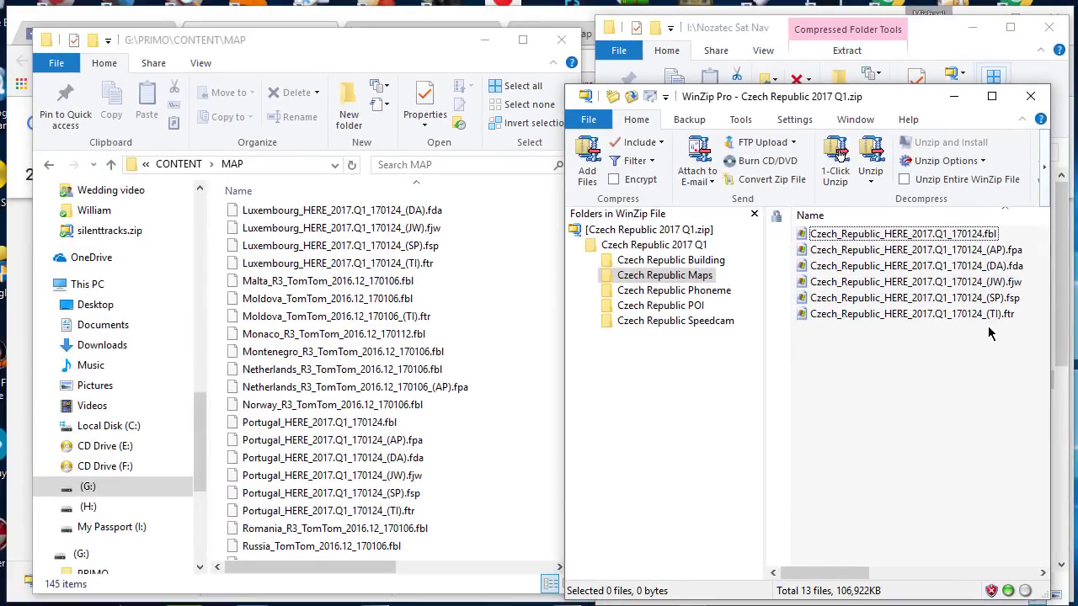
- Copy all six Czech_Republic_HERE_2017.Q1_170124 map files from the archive into G:\PRIMO\CONTENT\MAP and check them in the list
click(860, 235)
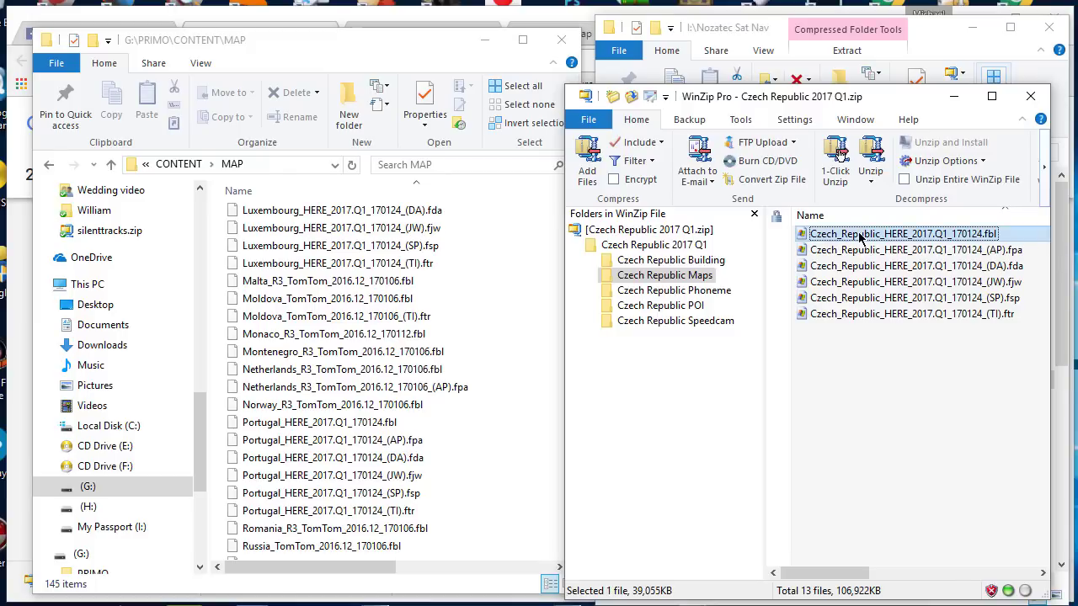
shift+click(866, 316)
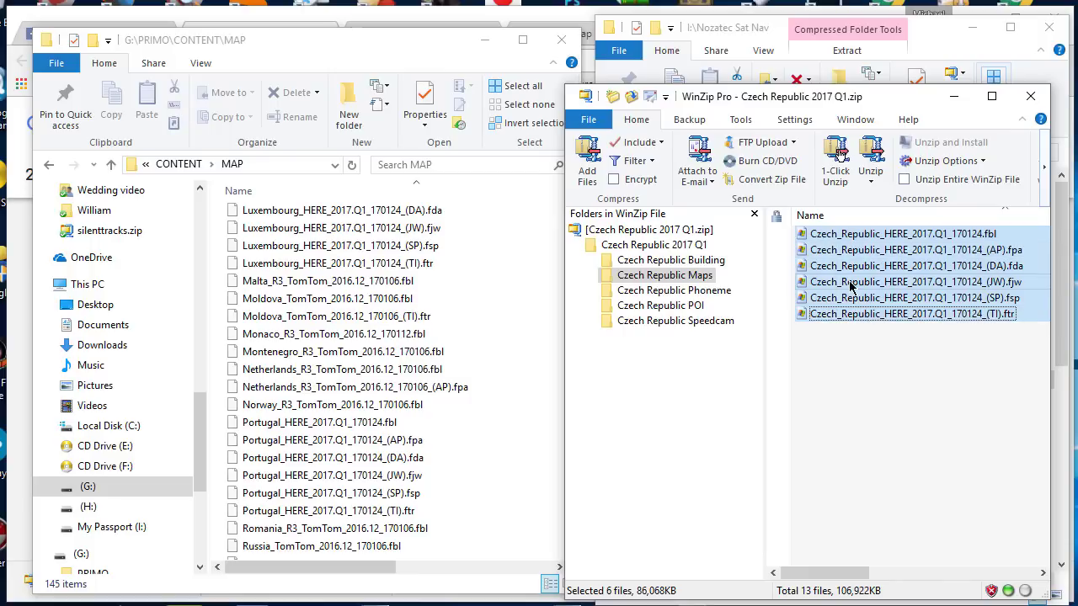
drag(864, 272, 469, 317)
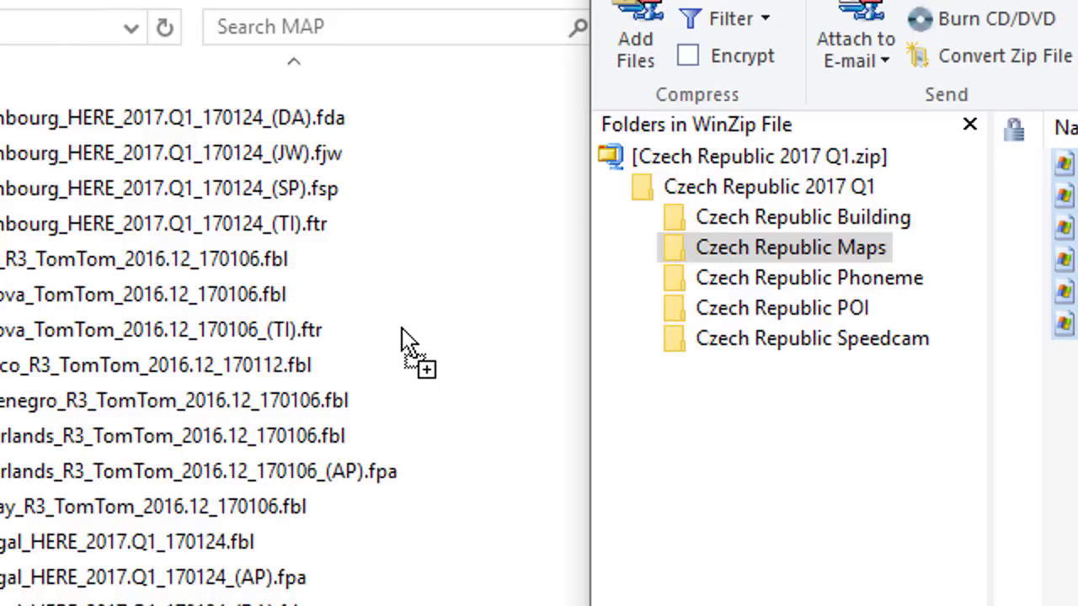
drag(402, 341, 401, 341)
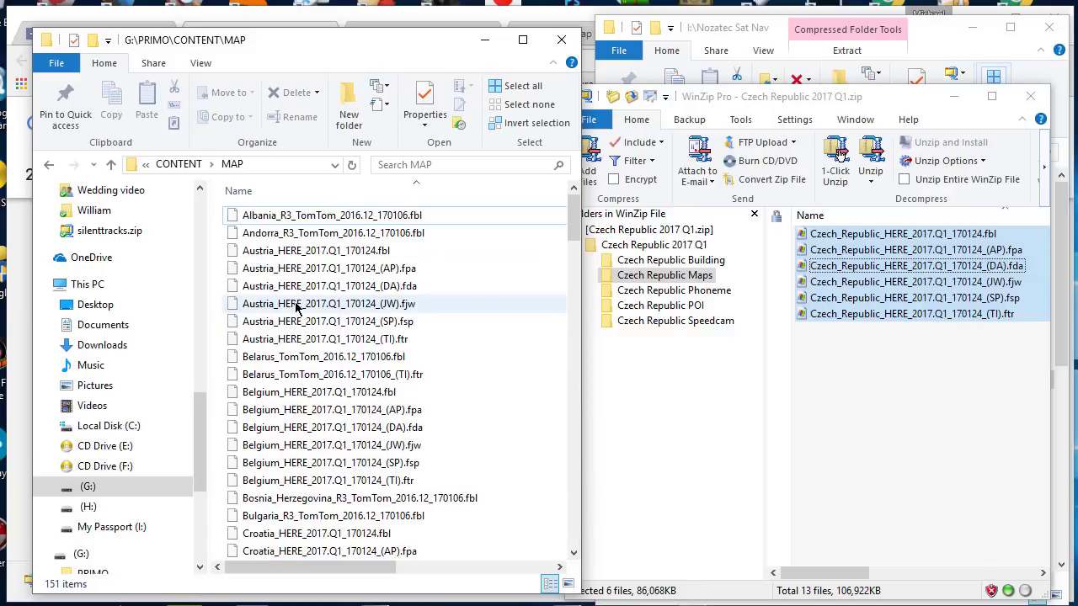
scroll(295, 308, down, 6)
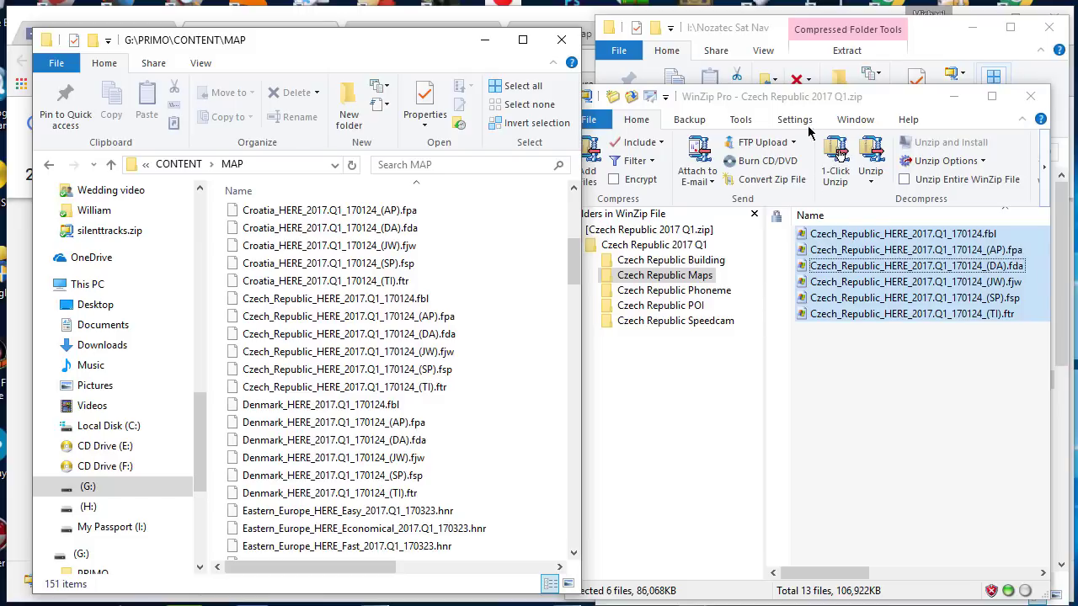
- Move the WinZip window clear of the MAP folder window and open the archive's Czech Republic Building folder
drag(791, 98, 815, 73)
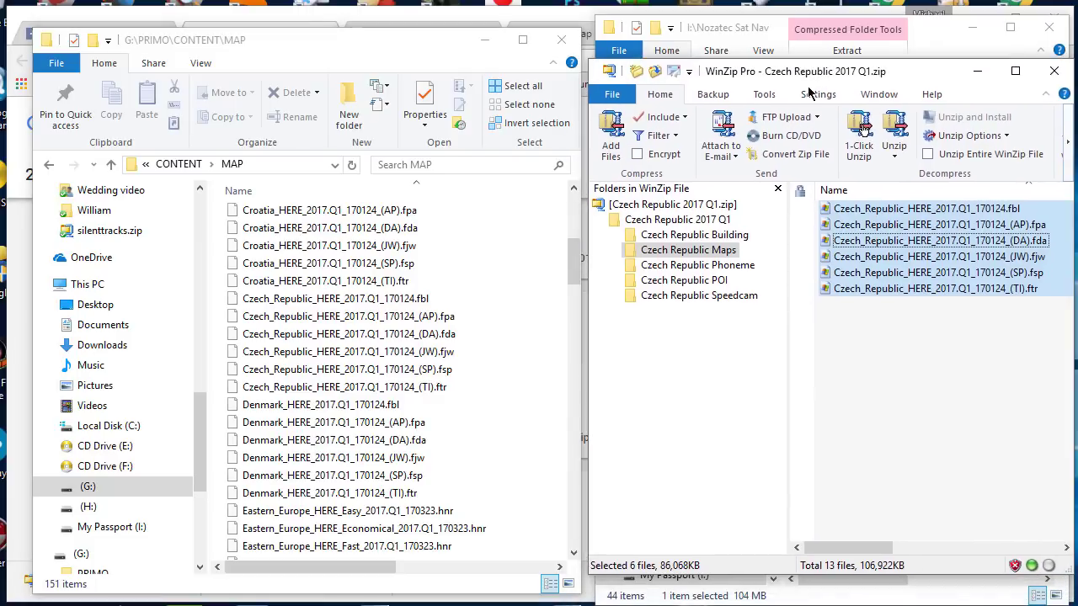
click(679, 221)
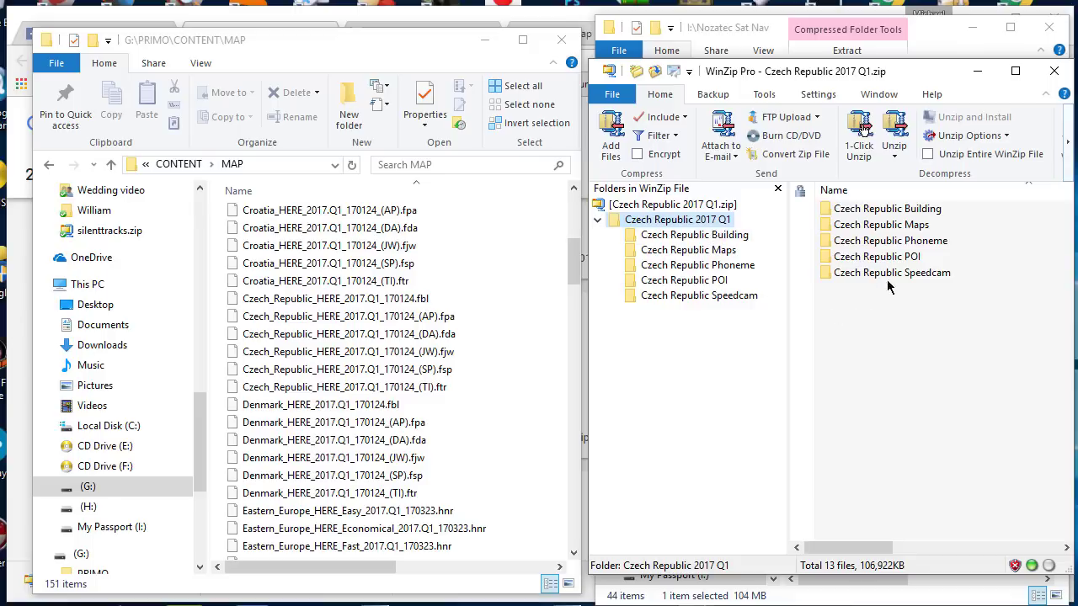
double_click(894, 213)
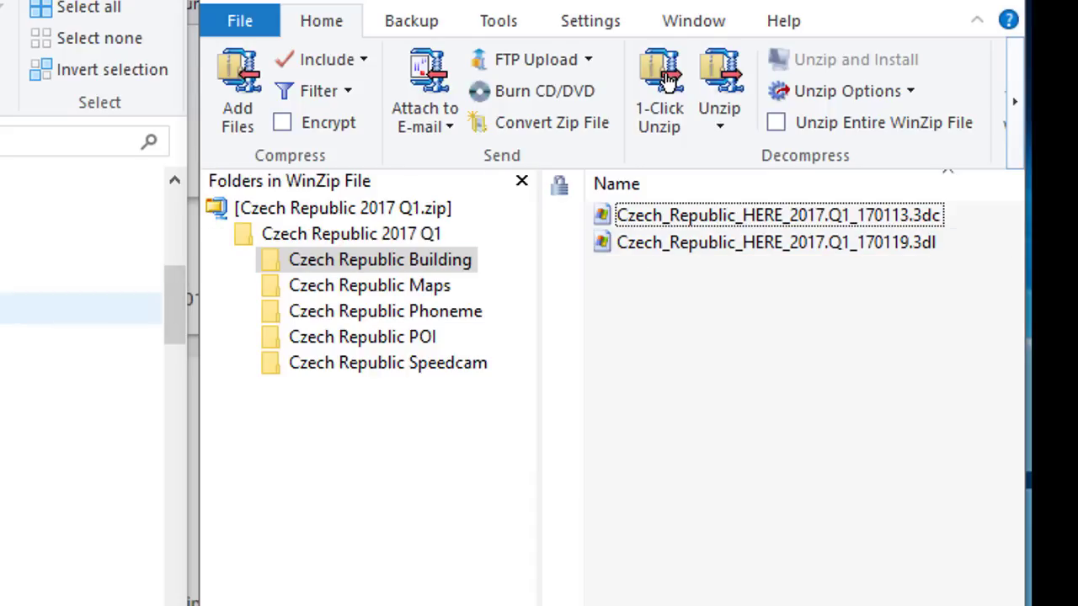
- Open the BUILDING folder in G:\PRIMO\CONTENT and look through it for existing Czech Republic building files
click(5, 239)
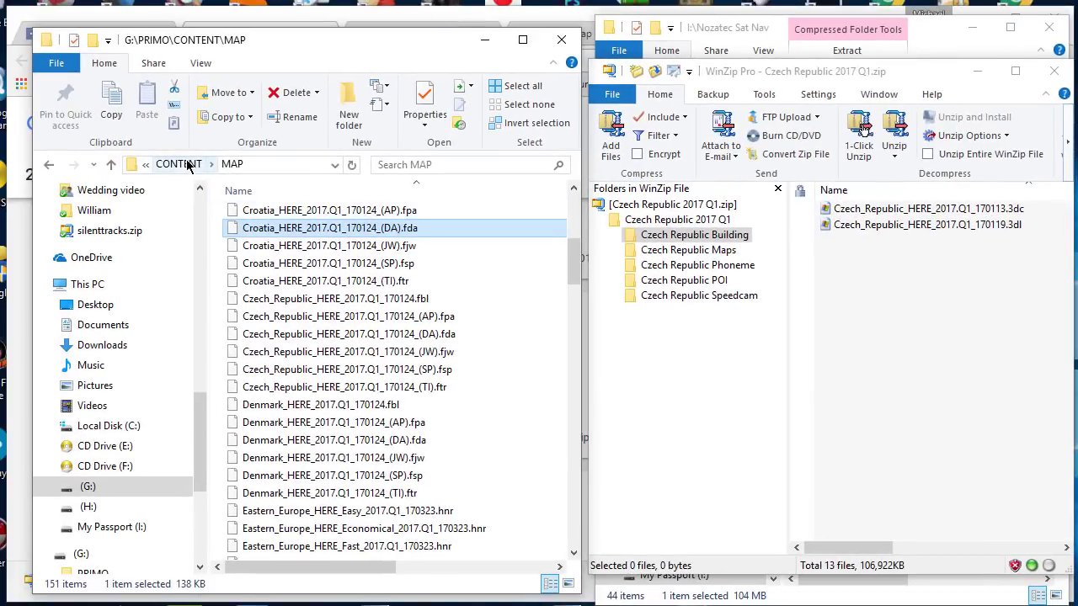
click(178, 165)
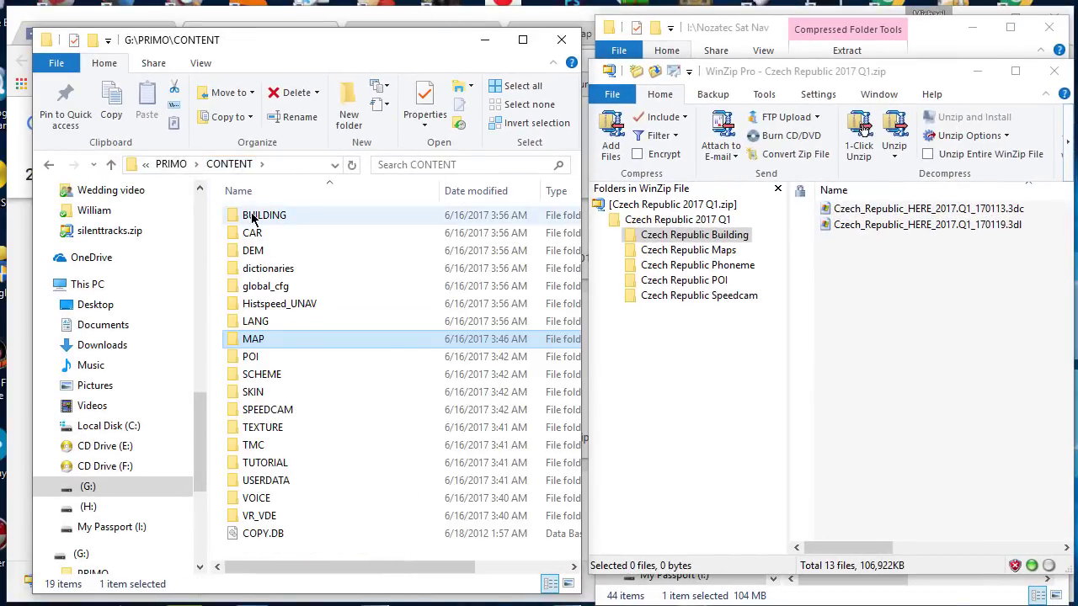
mouse_move(264, 217)
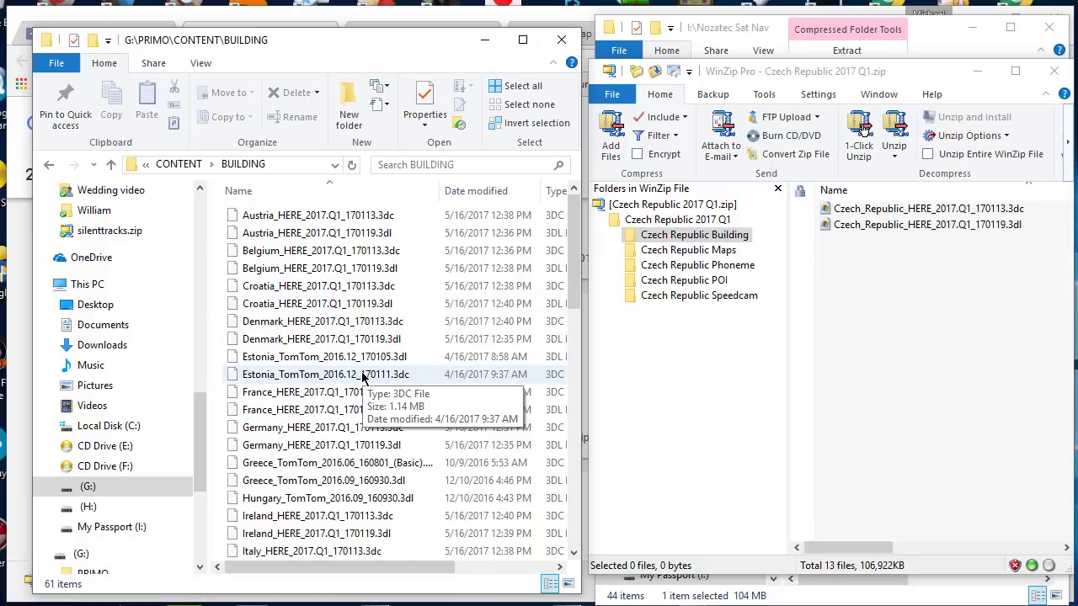
scroll(362, 378, down, 6)
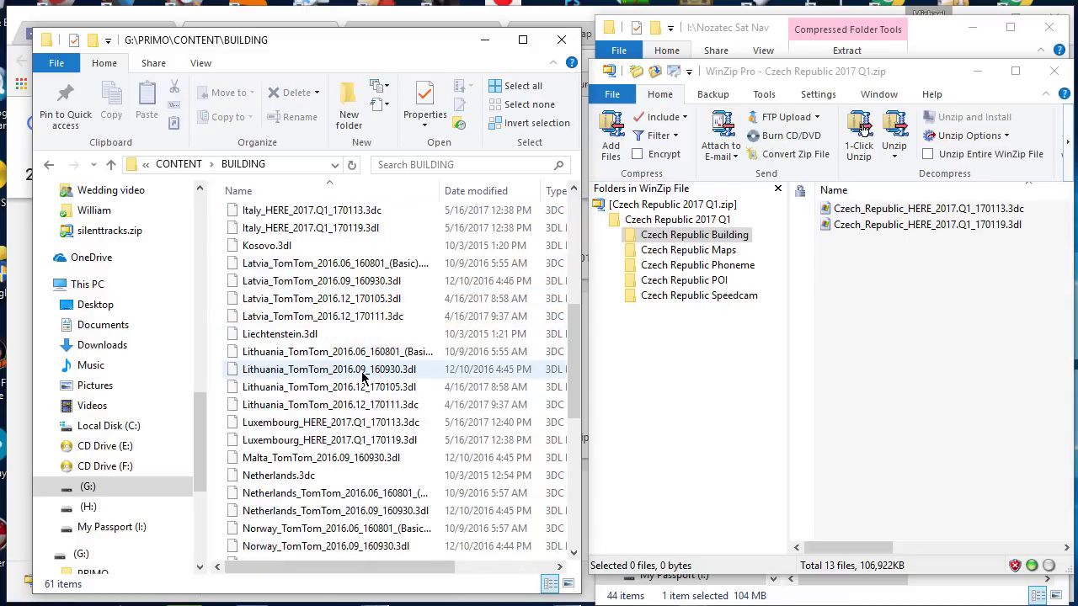
scroll(362, 378, up, 6)
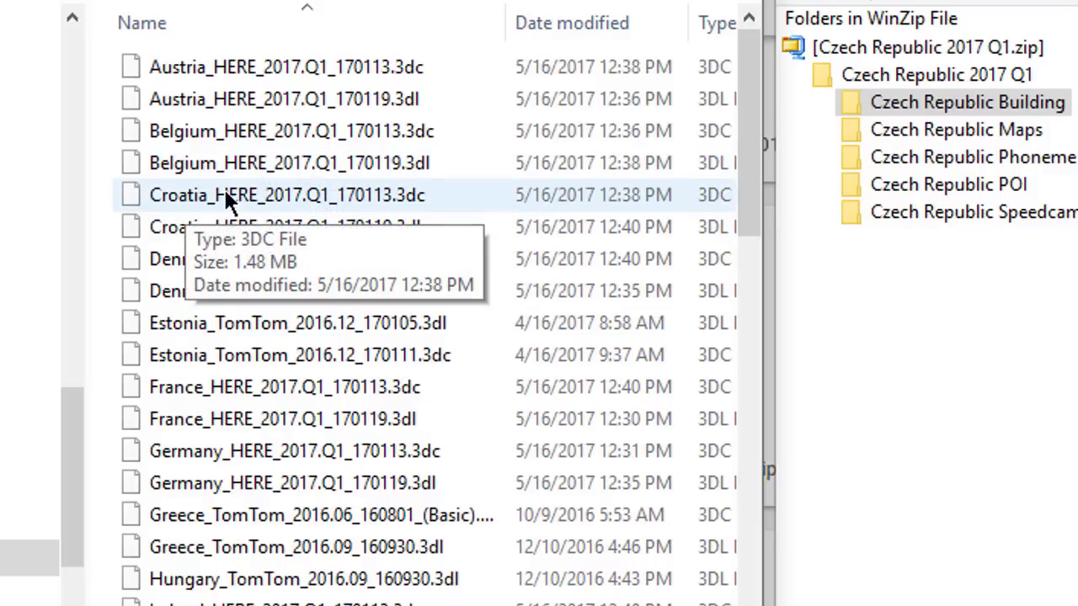
scroll(277, 419, down, 13)
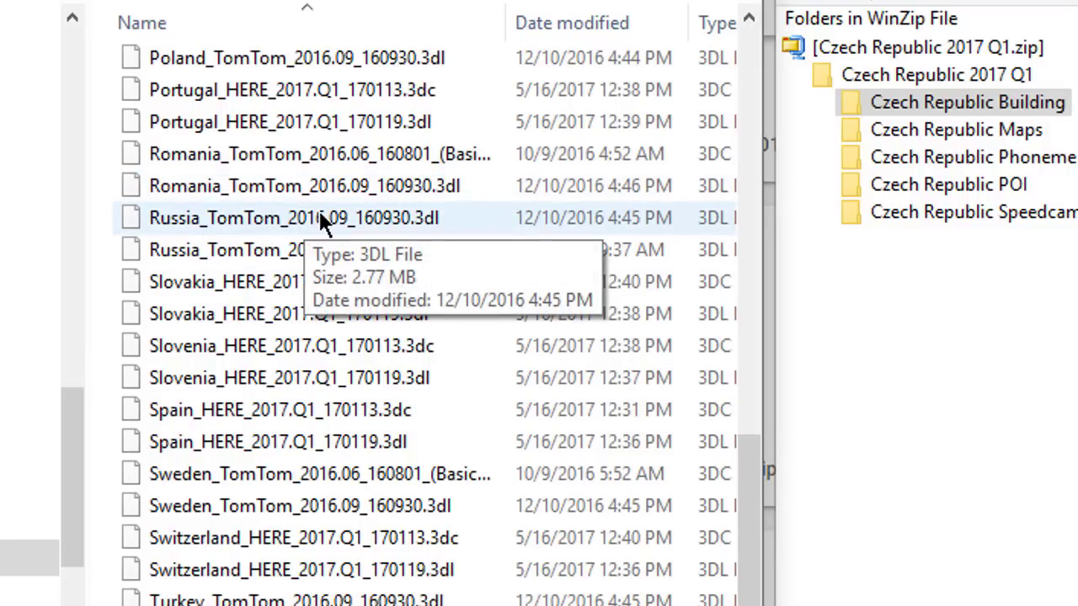
scroll(320, 220, up, 10)
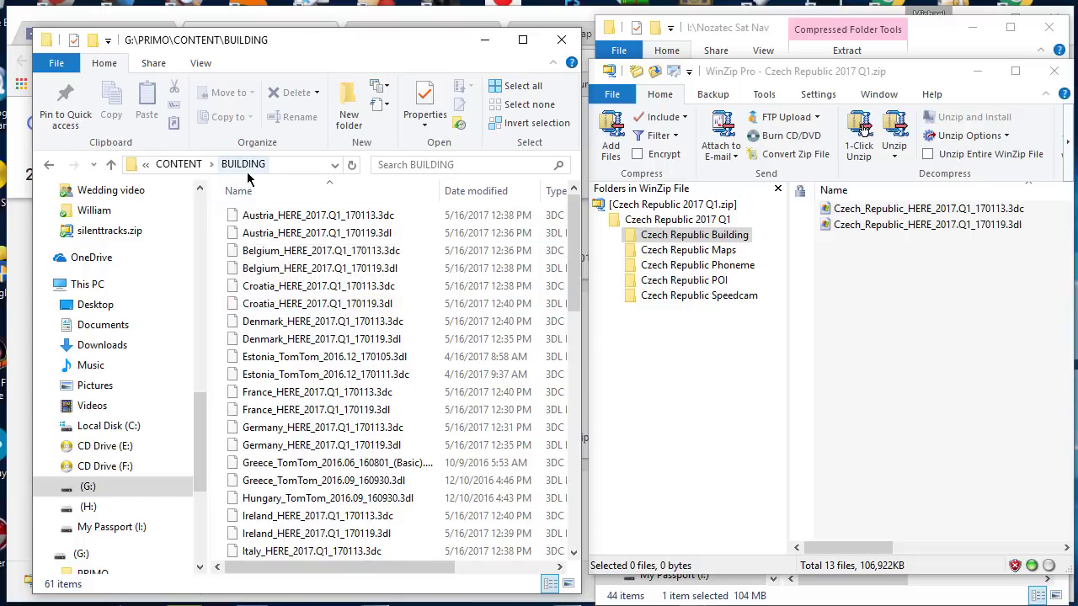
- Copy Czech_Republic_HERE_2017.Q1_170113.3dc and Czech_Republic_HERE_2017.Q1_170119.3dl from the archive into the BUILDING folder and check them in the list
click(840, 212)
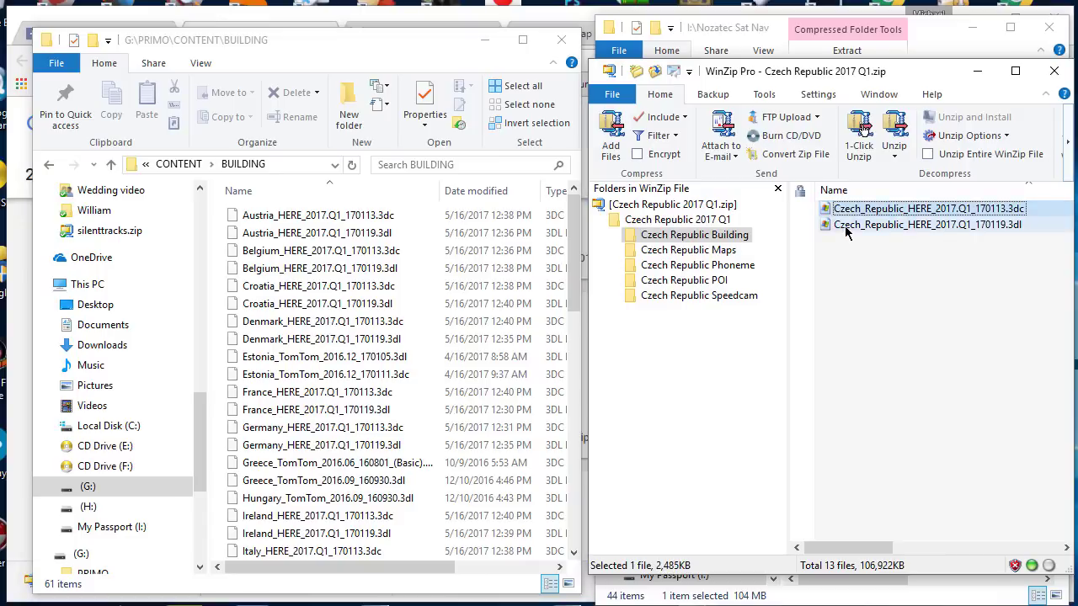
shift+click(846, 226)
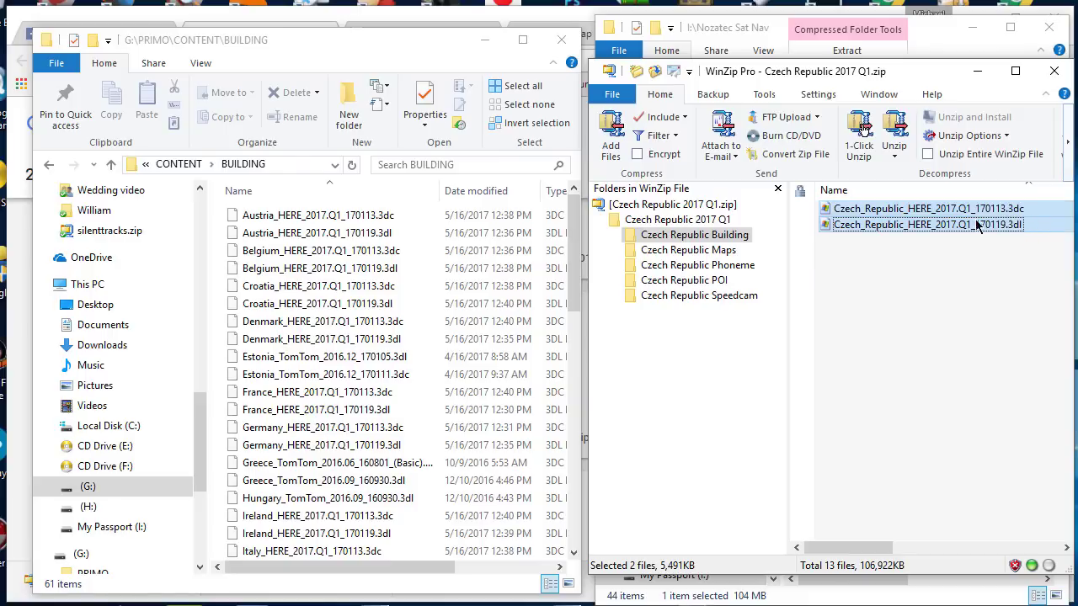
drag(888, 214, 431, 368)
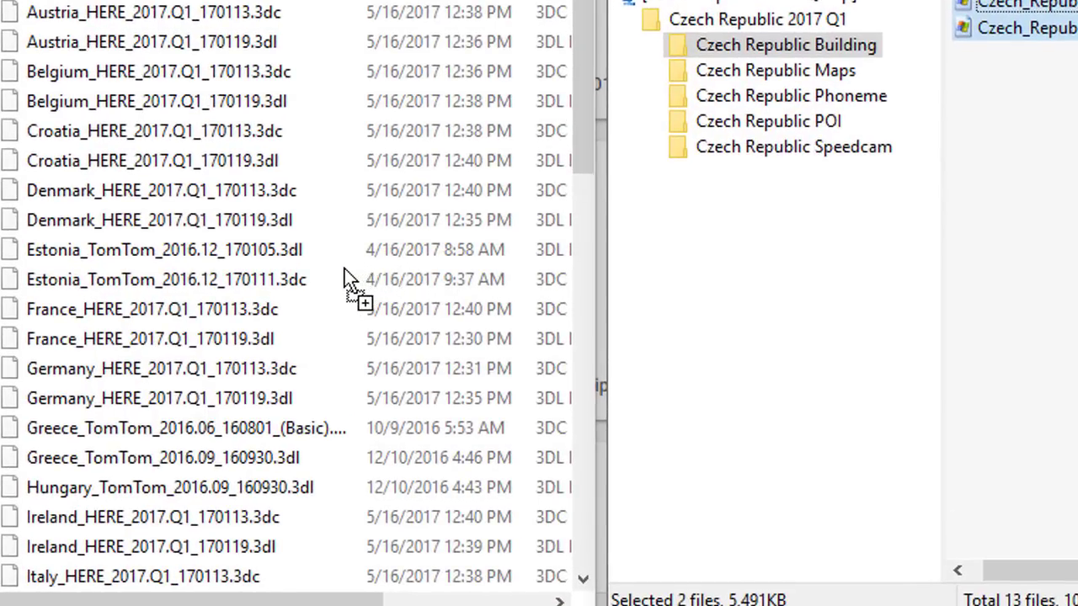
drag(344, 269, 340, 271)
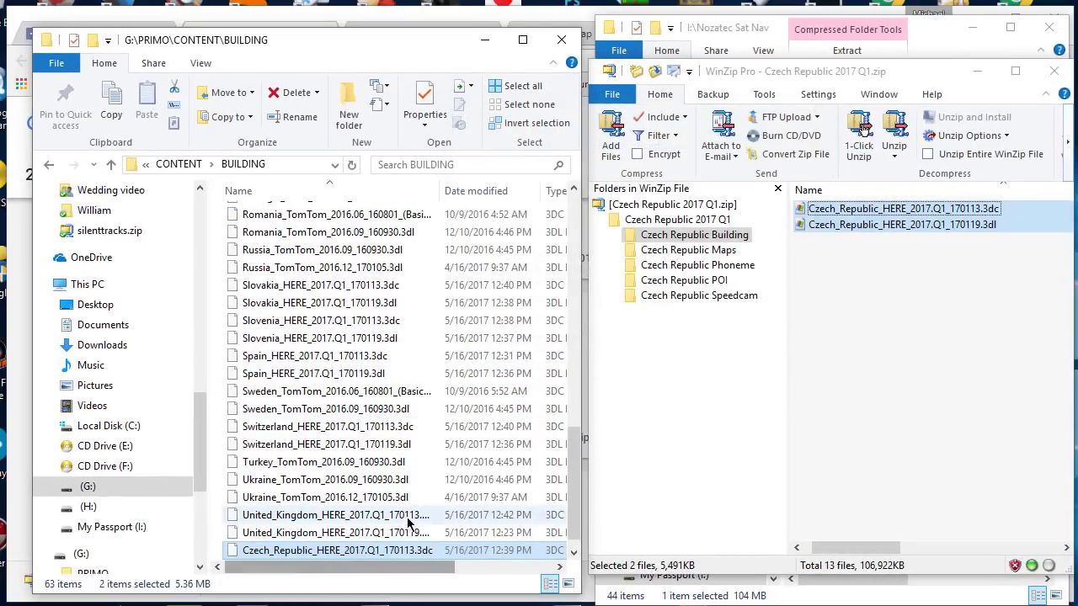
scroll(409, 520, down, 1)
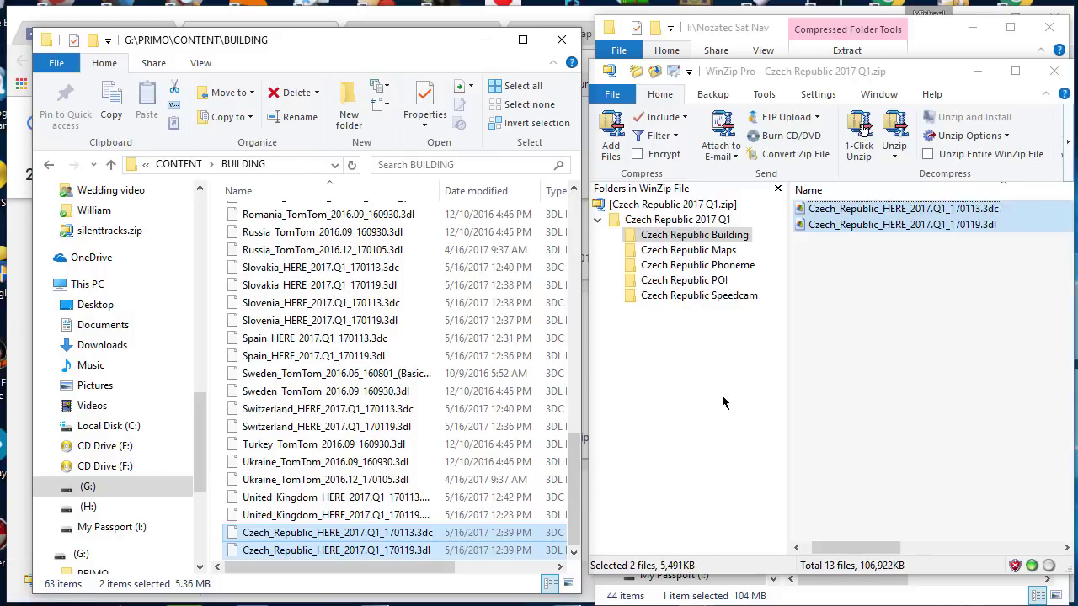
- Open the archive's Czech Republic POI folder and the POI folder in G:\PRIMO\CONTENT, and look through the existing POI files
click(690, 286)
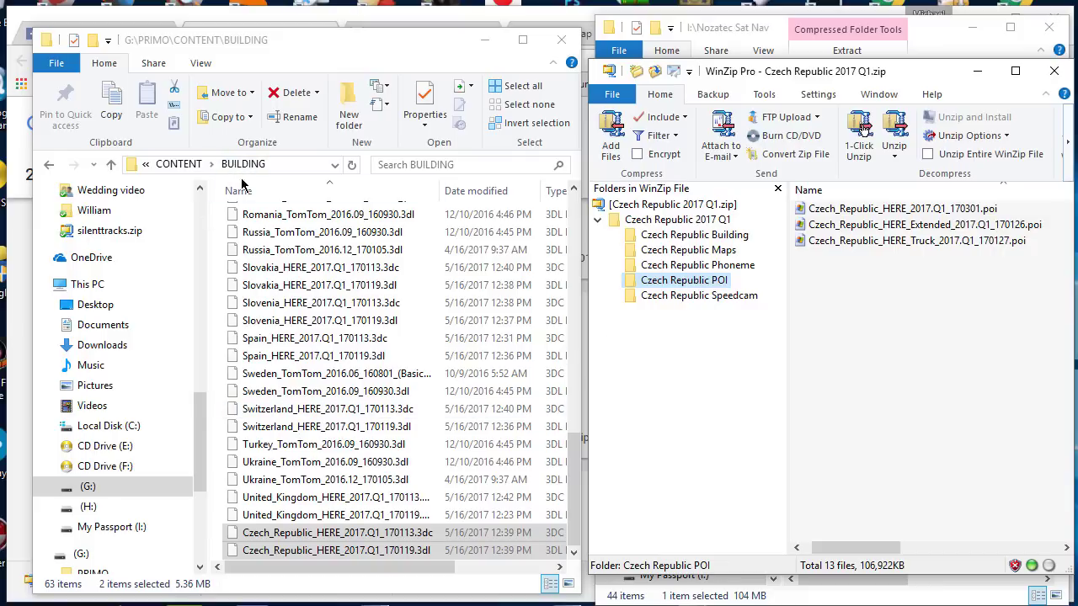
click(178, 165)
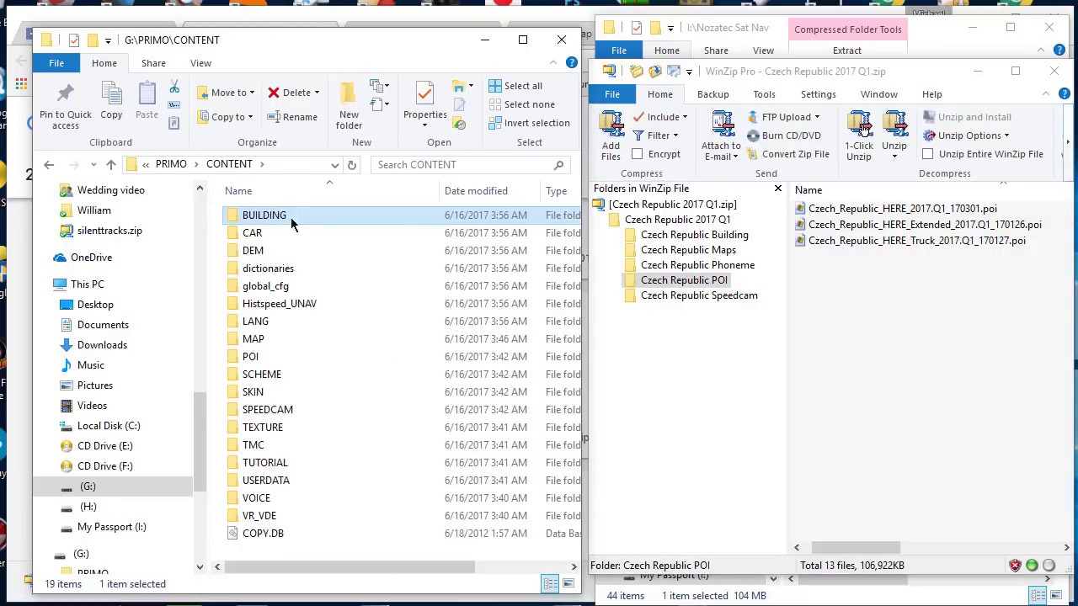
click(242, 359)
double_click(240, 360)
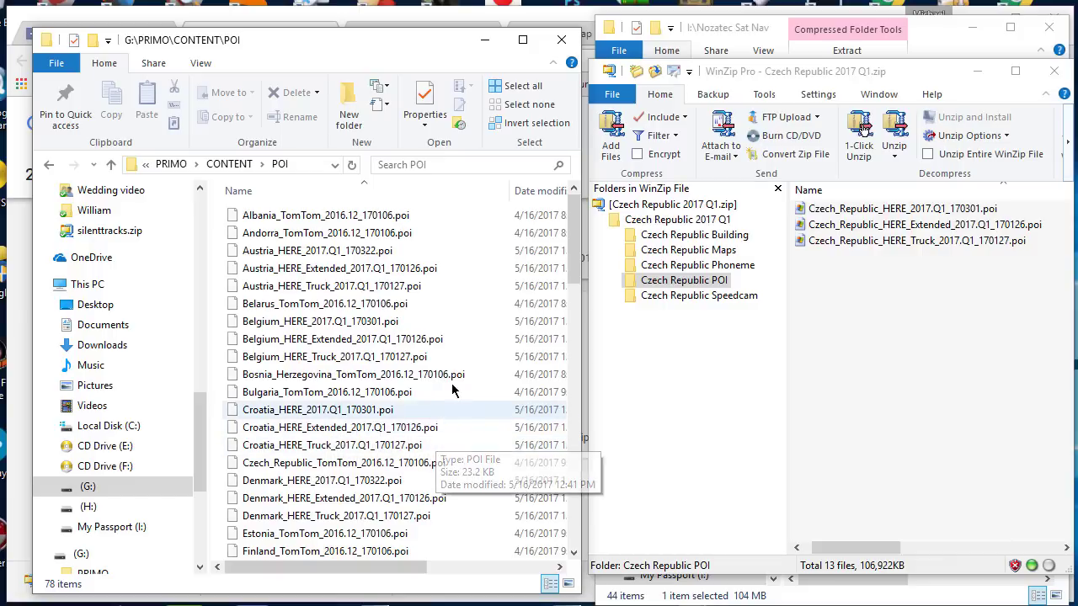
scroll(452, 387, down, 6)
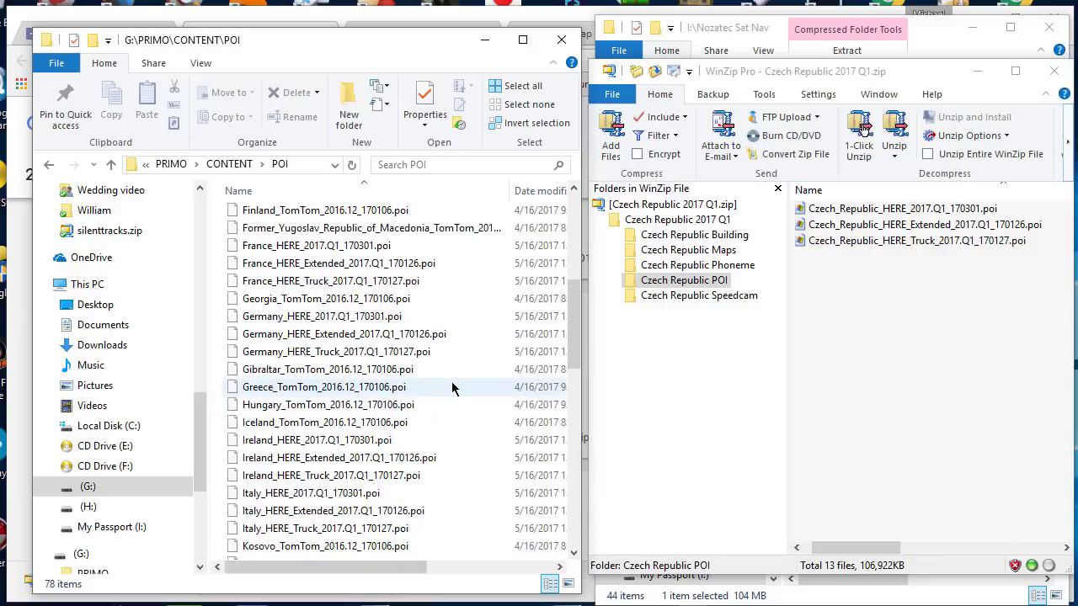
- Permanently delete Czech_Republic_TomTom_2016.12_170106.poi from the POI folder
scroll(452, 387, up, 6)
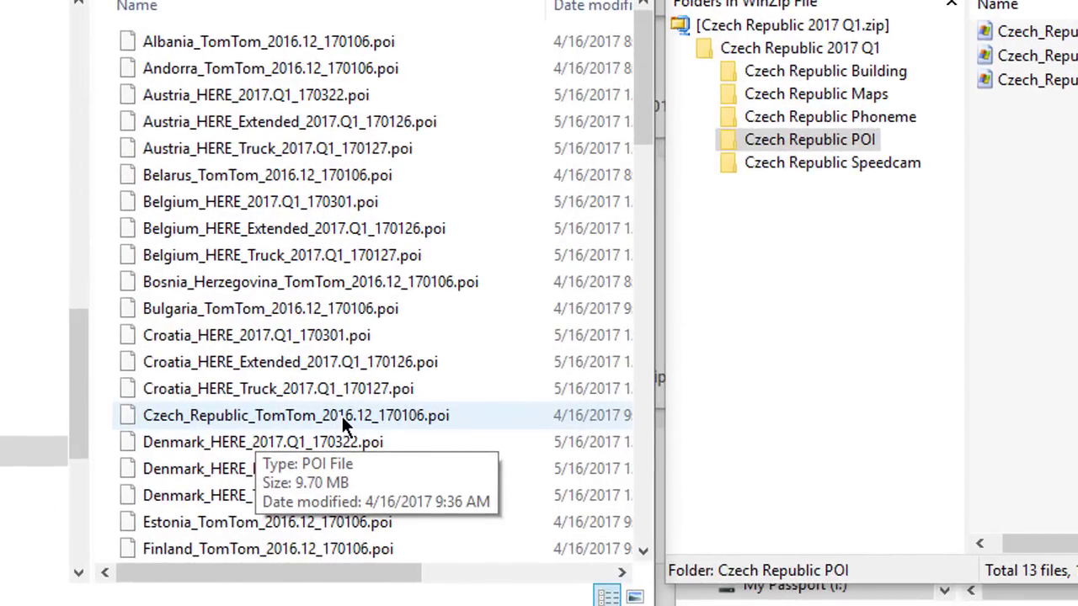
click(341, 423)
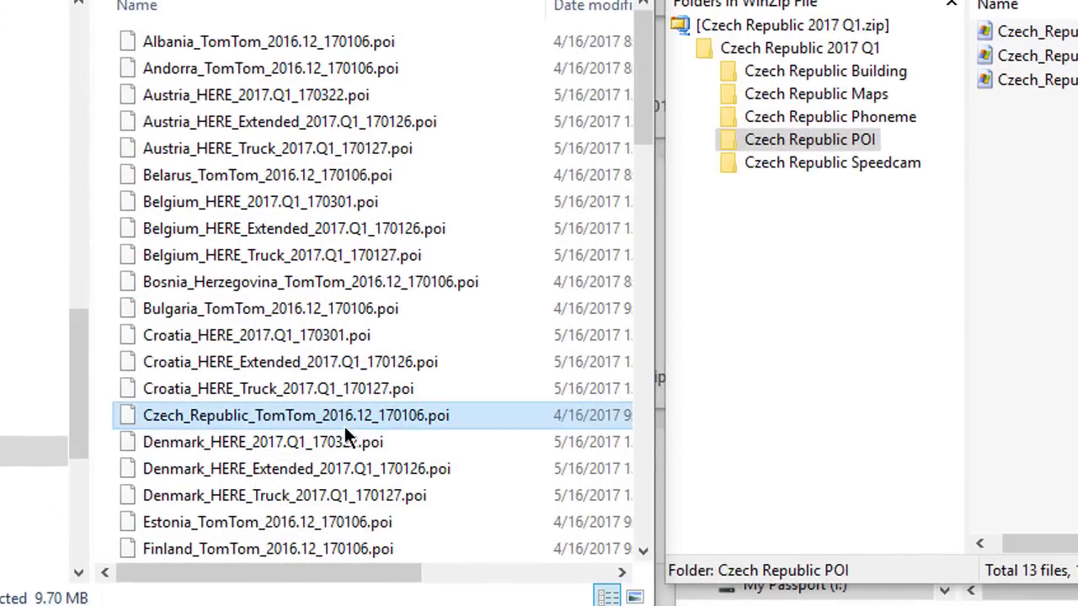
key(Delete)
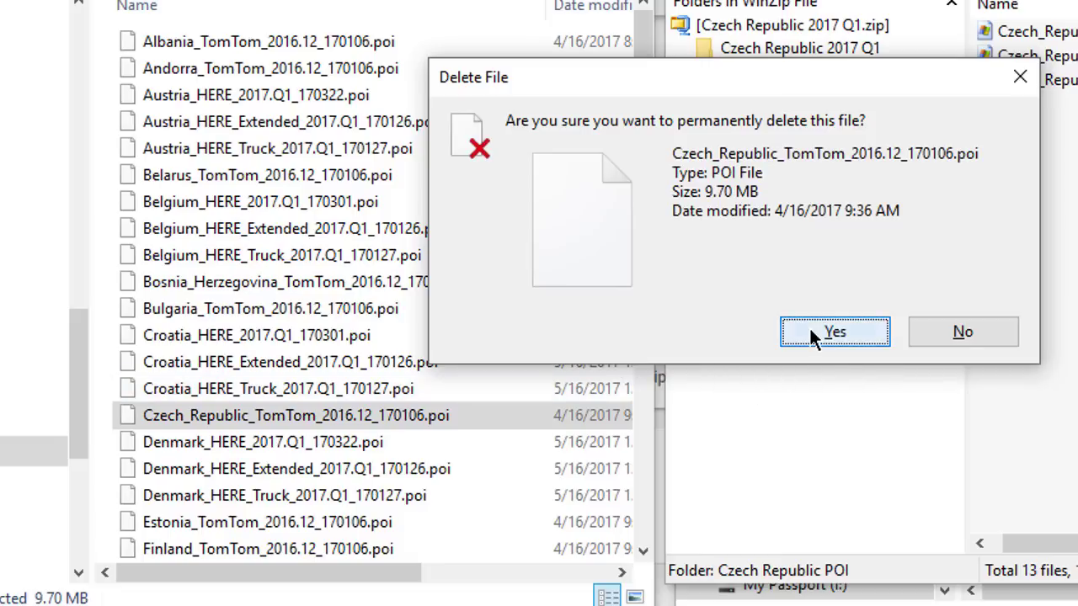
click(813, 332)
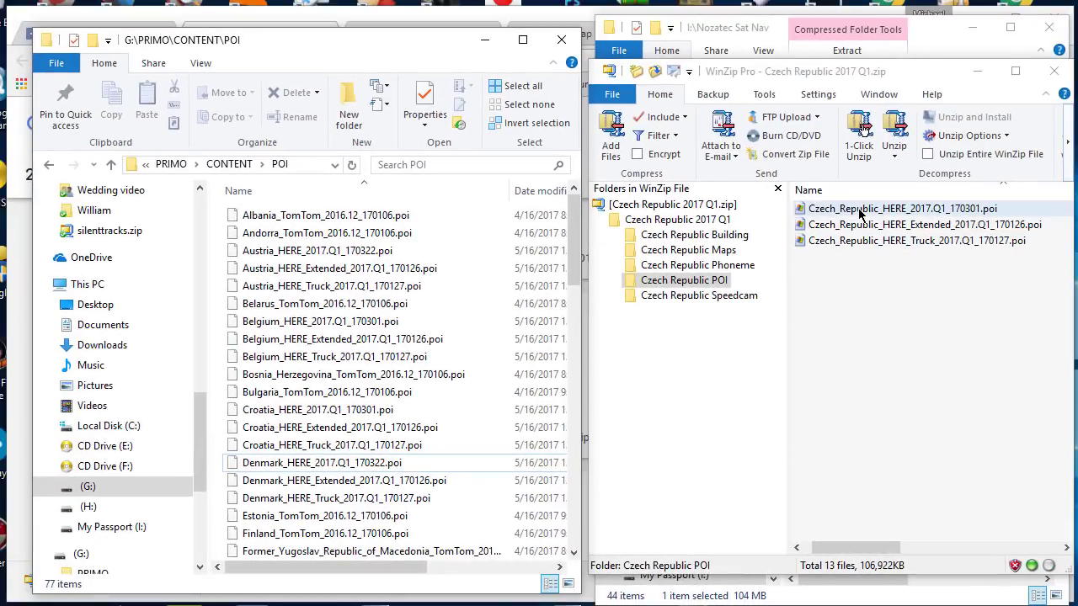
- Copy the three Czech Republic HERE 2017.Q1 .poi files, including Extended and Truck, from the archive into the POI folder
click(860, 212)
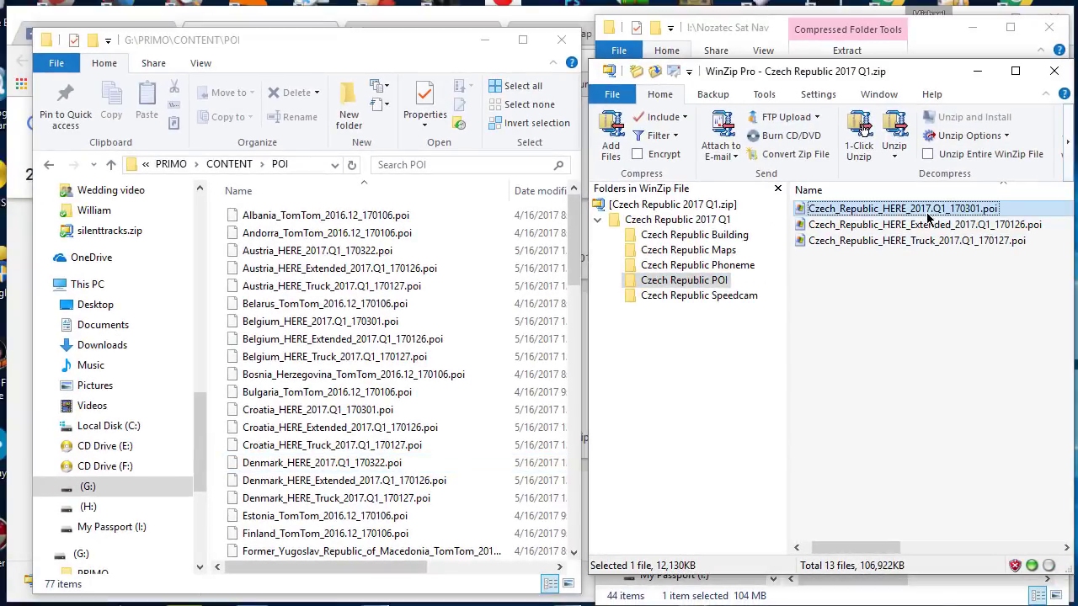
shift+click(862, 244)
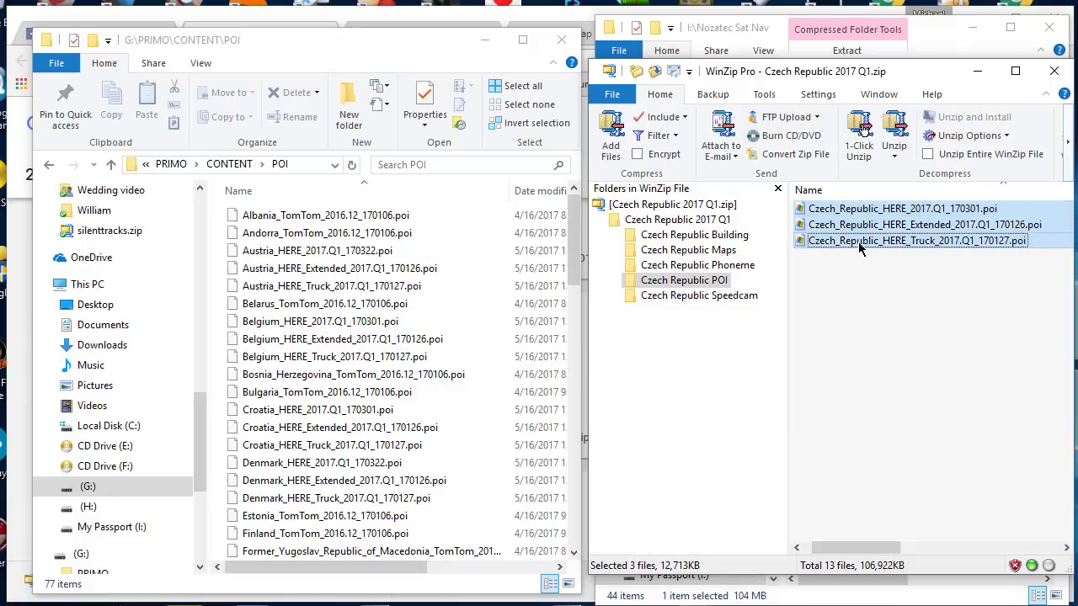
drag(845, 226, 481, 311)
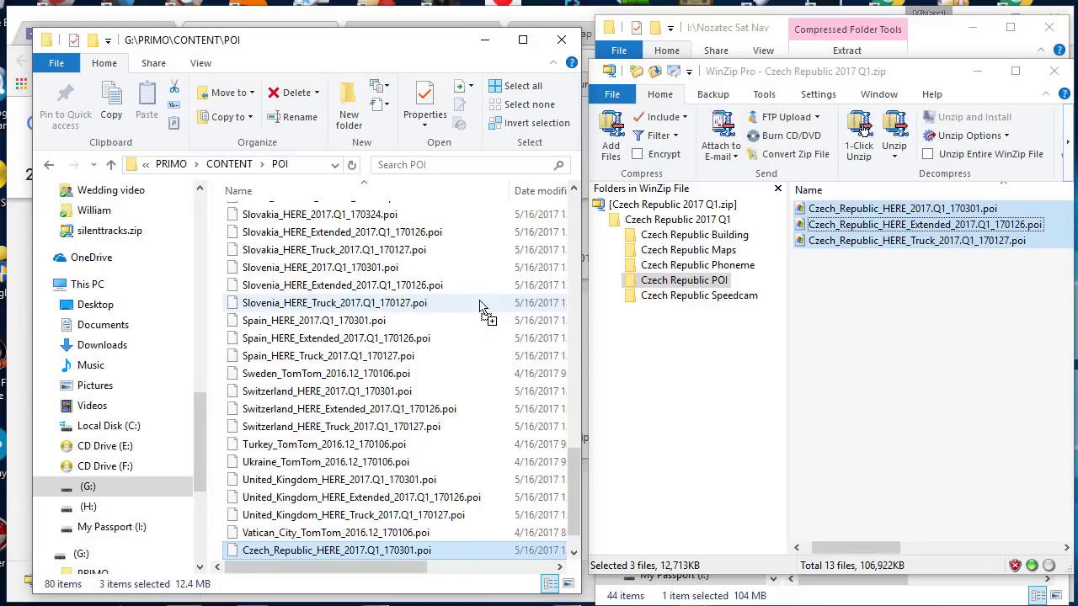
- Open the archive's Czech Republic Speedcam folder and the SPEEDCAM folder in G:\PRIMO\CONTENT
click(688, 227)
click(689, 226)
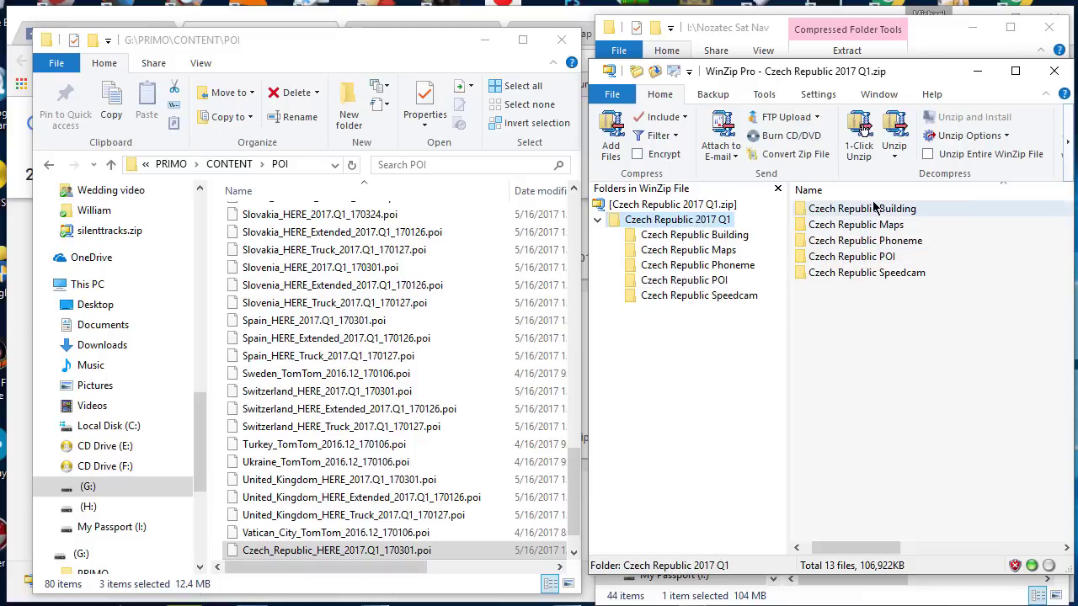
click(863, 276)
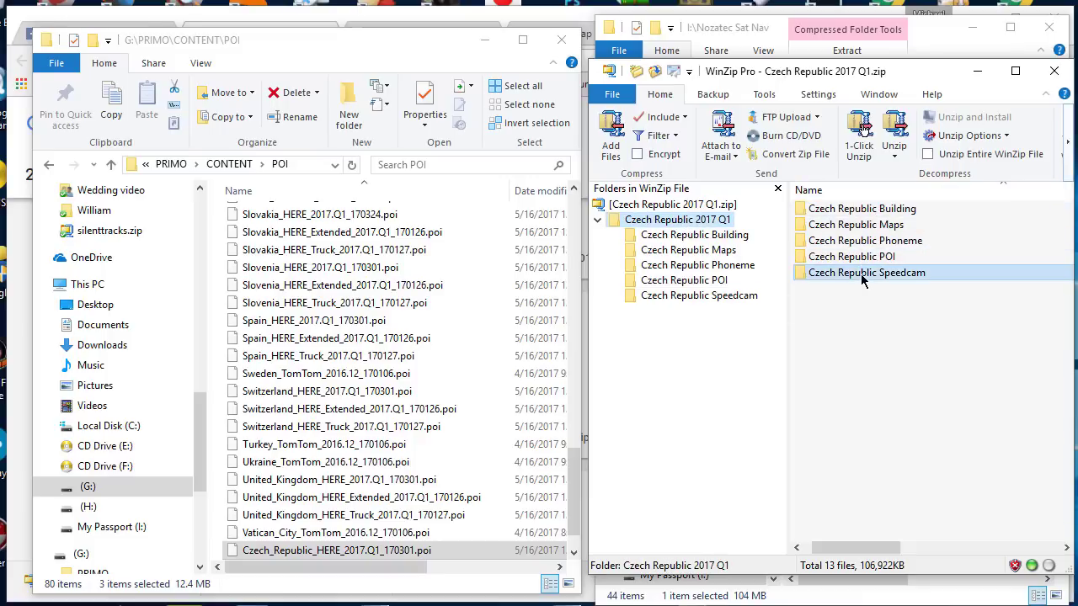
double_click(863, 276)
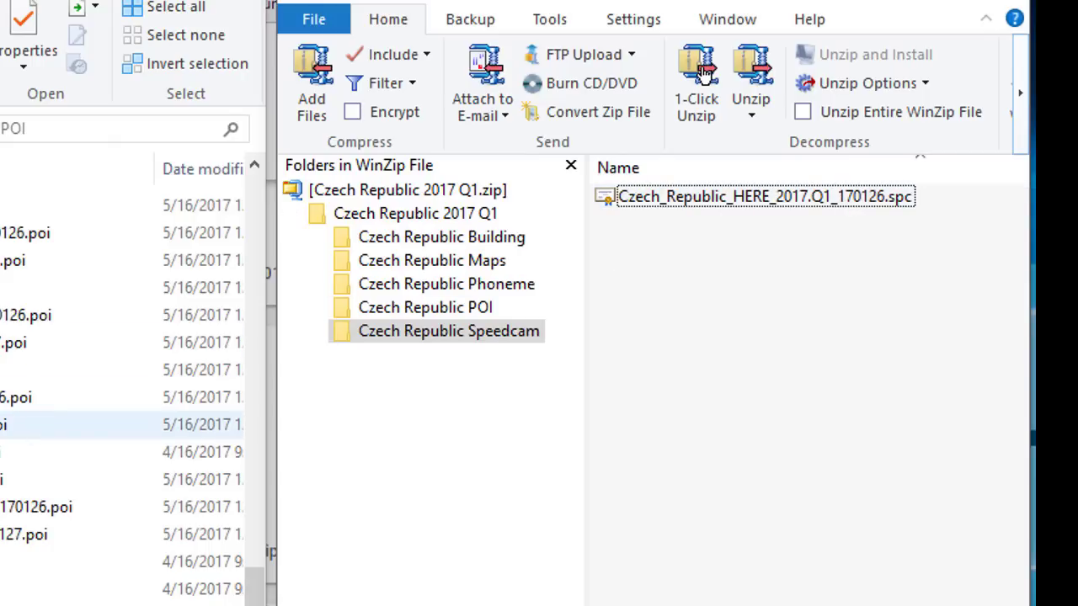
click(0, 126)
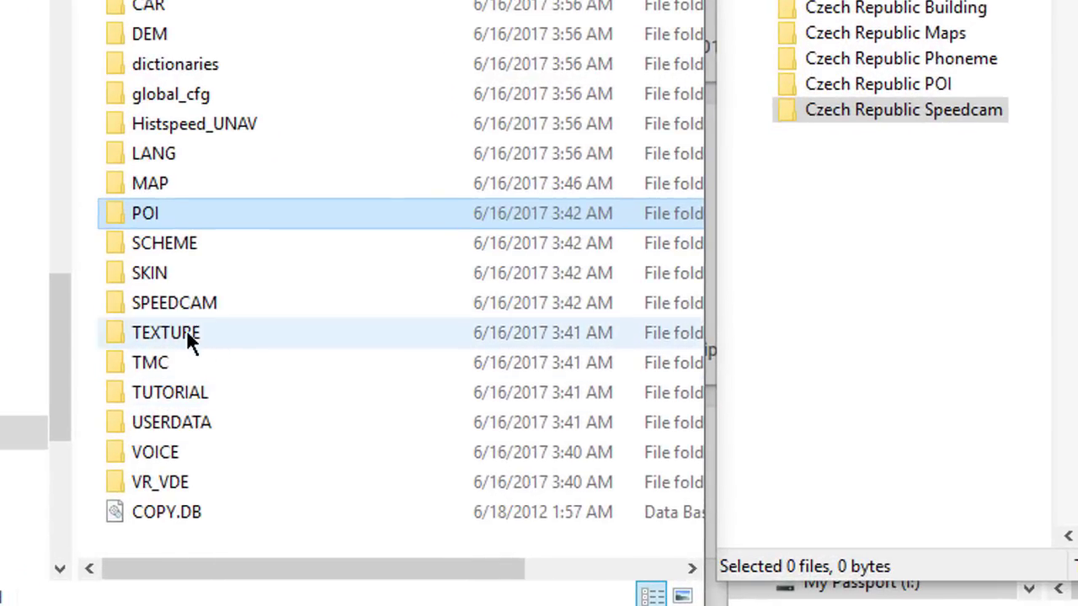
click(193, 305)
double_click(192, 303)
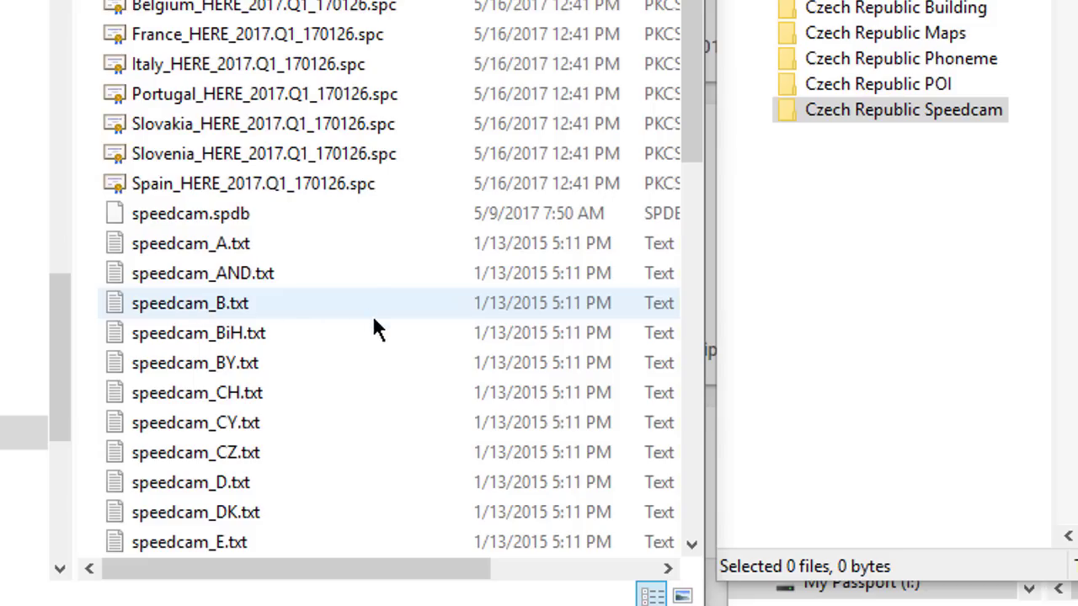
- Check the SPEEDCAM folder for existing Czech Republic files and copy Czech_Republic_HERE_2017.Q1_170126.spc into it from the archive
scroll(375, 320, down, 6)
scroll(373, 326, down, 5)
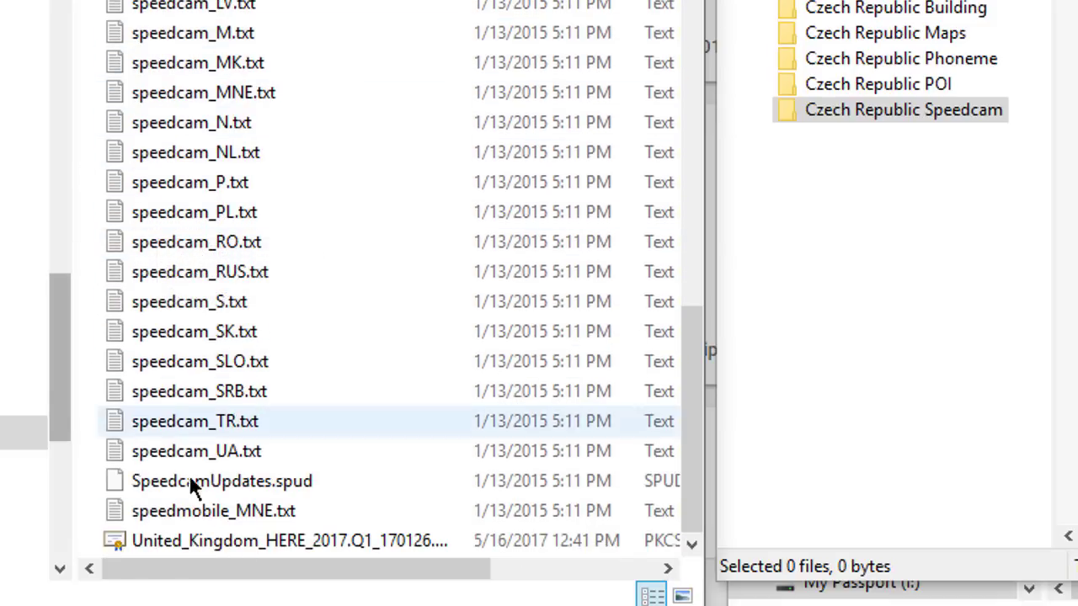
scroll(358, 286, up, 10)
scroll(358, 282, up, 1)
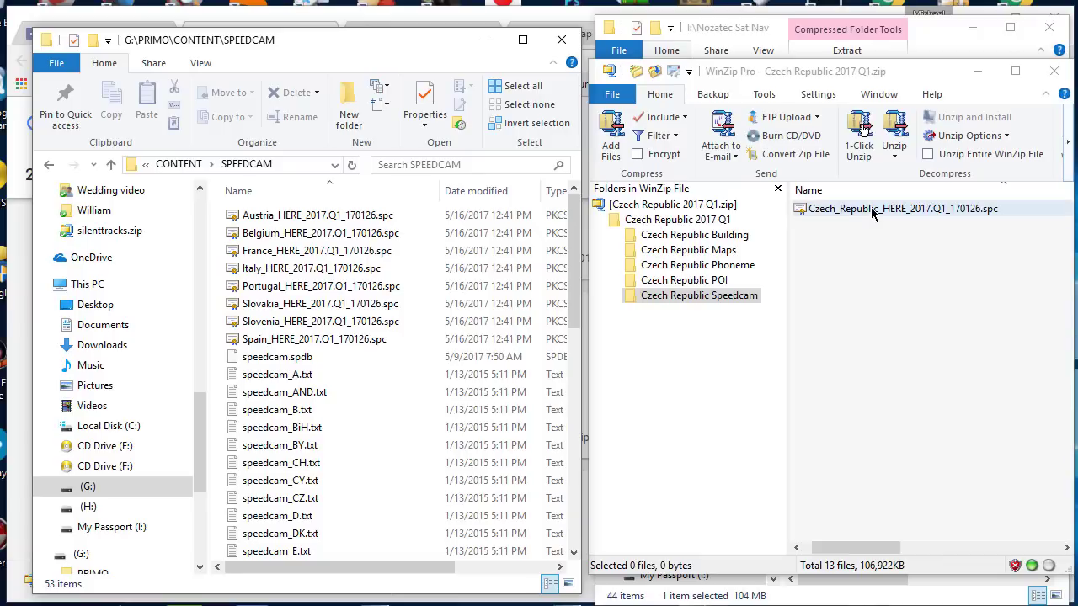
drag(872, 213, 381, 379)
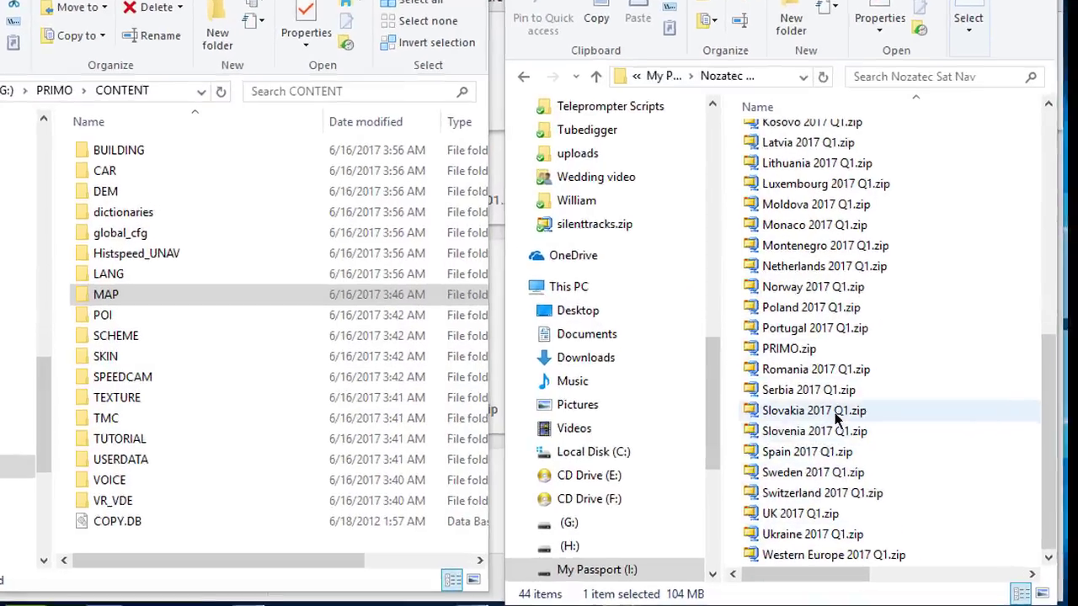
- Open Eastern Europe 2017 Q1.zip from the Nozatec Sat Nav folder and go into its Eastern Europe Map folder
scroll(911, 432, up, 5)
scroll(796, 340, up, 2)
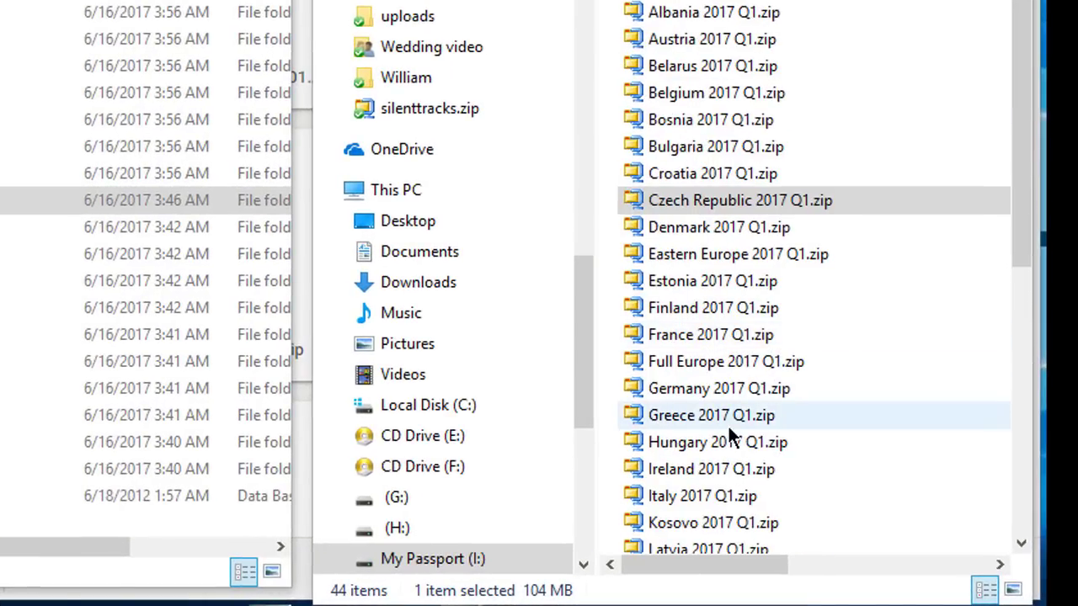
click(730, 257)
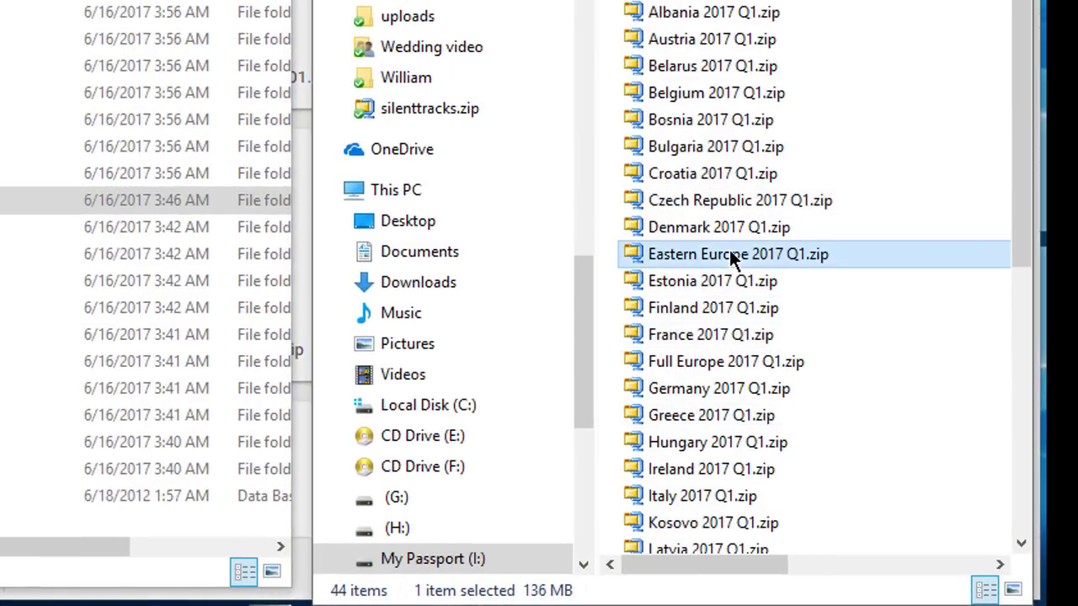
double_click(730, 254)
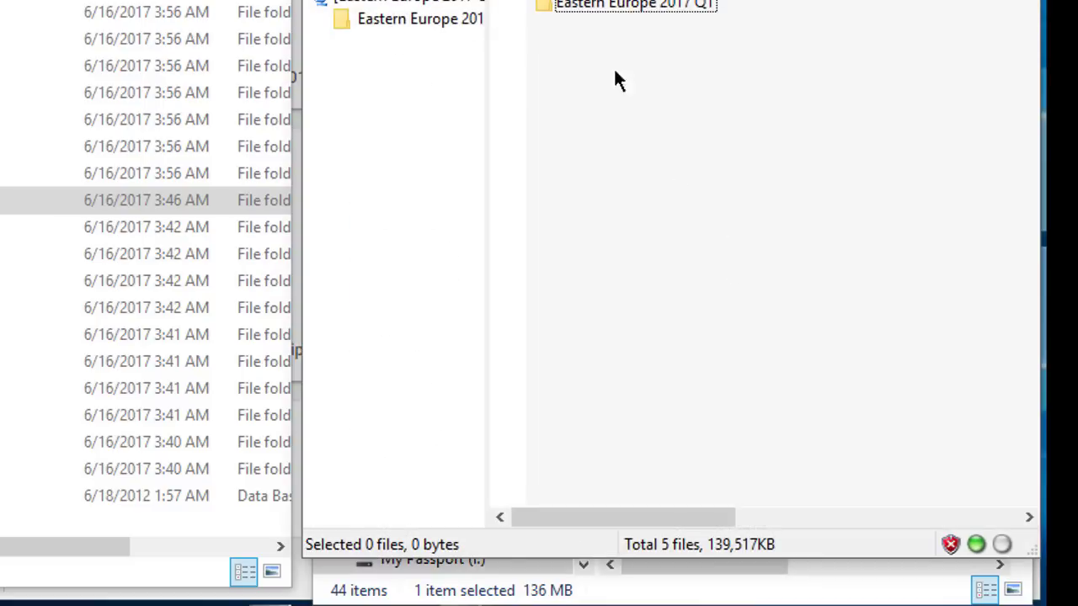
double_click(578, 10)
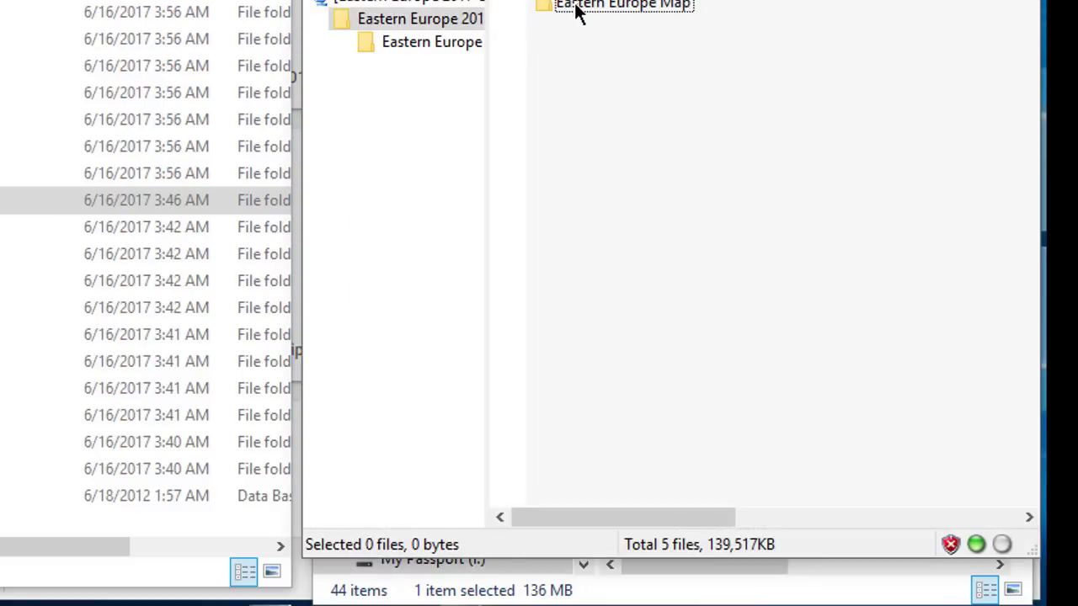
double_click(578, 7)
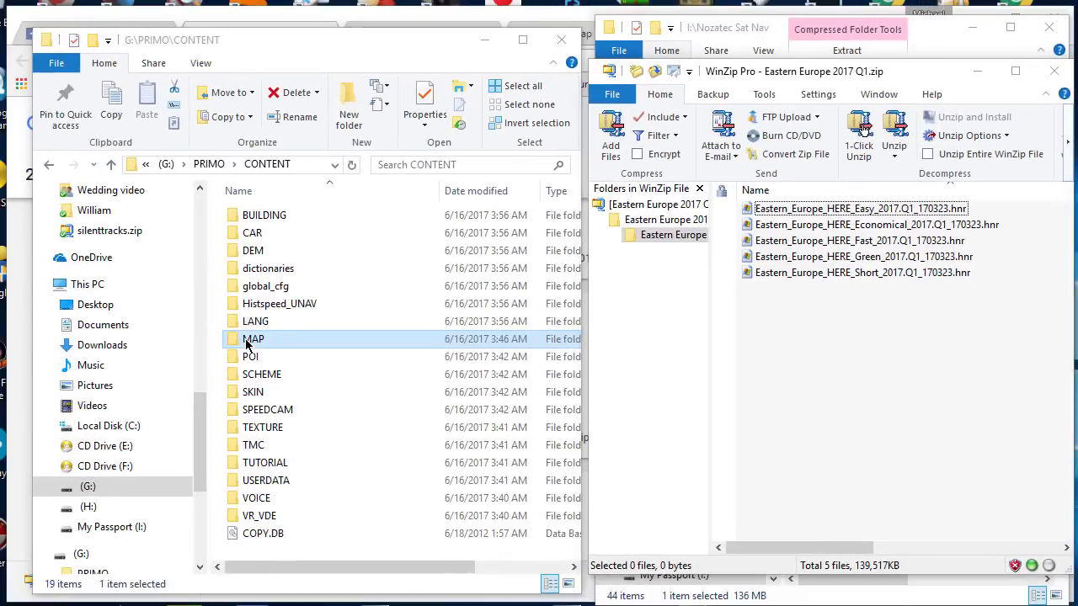
- Open the MAP folder in G:\PRIMO\CONTENT and look through it for existing Eastern Europe and Western Europe .hnr files
double_click(245, 344)
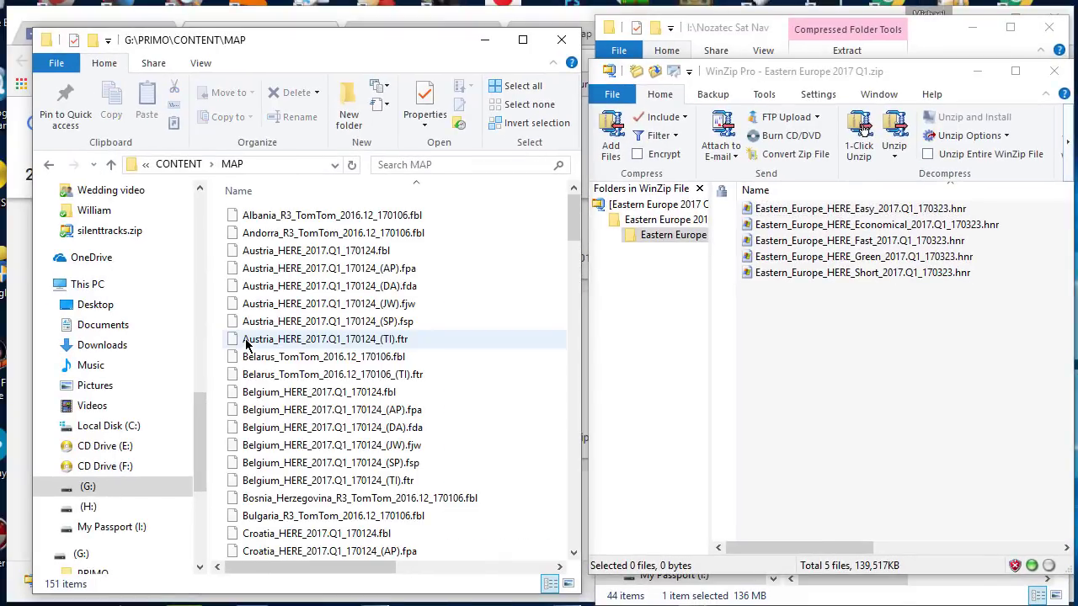
scroll(474, 477, down, 20)
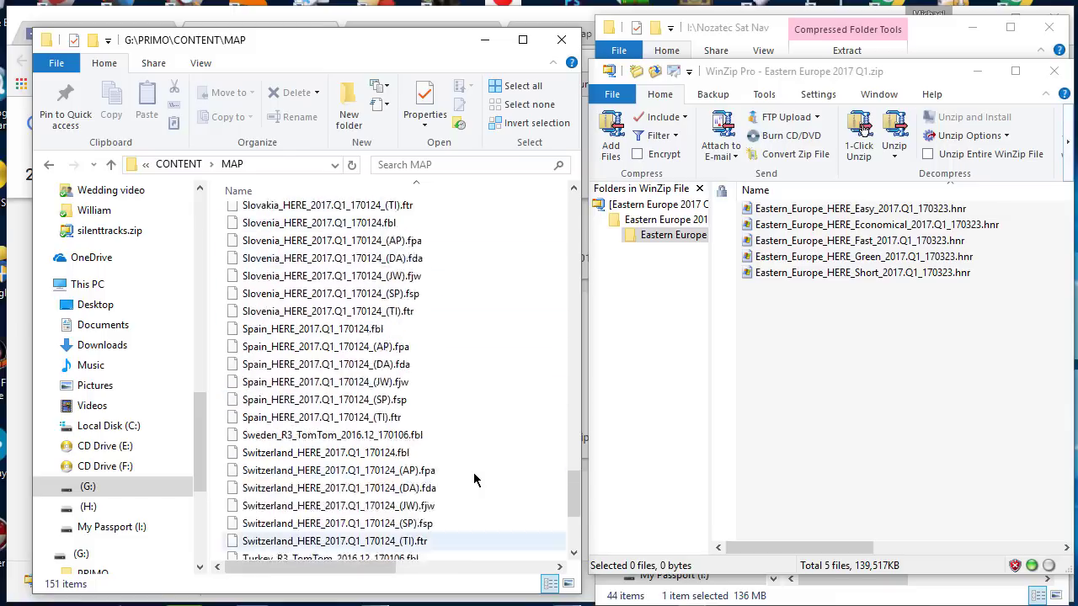
scroll(474, 479, down, 5)
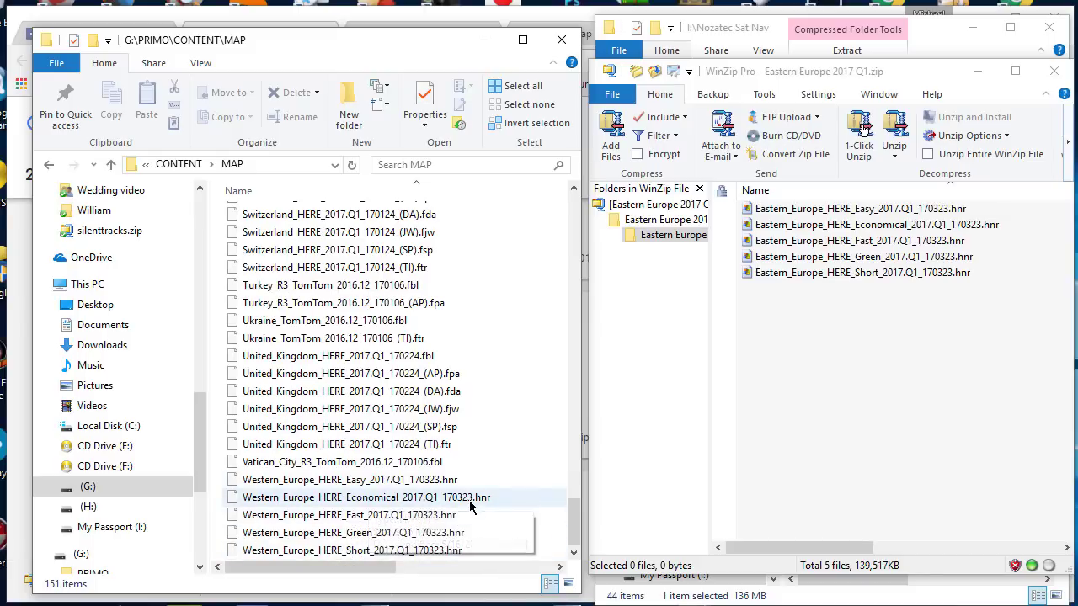
scroll(409, 396, up, 9)
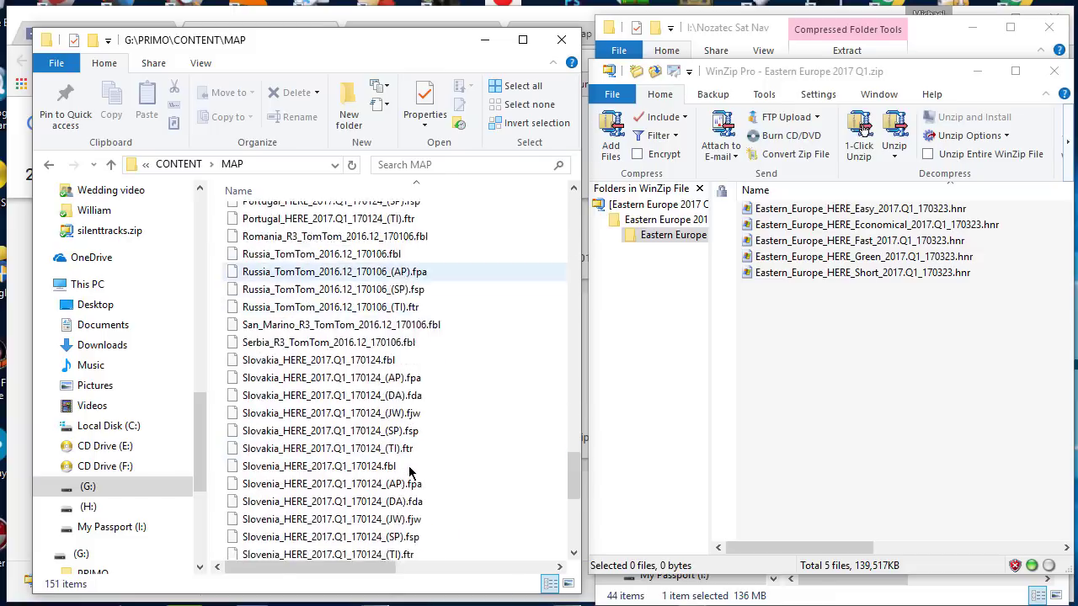
scroll(401, 318, down, 2)
scroll(320, 446, down, 7)
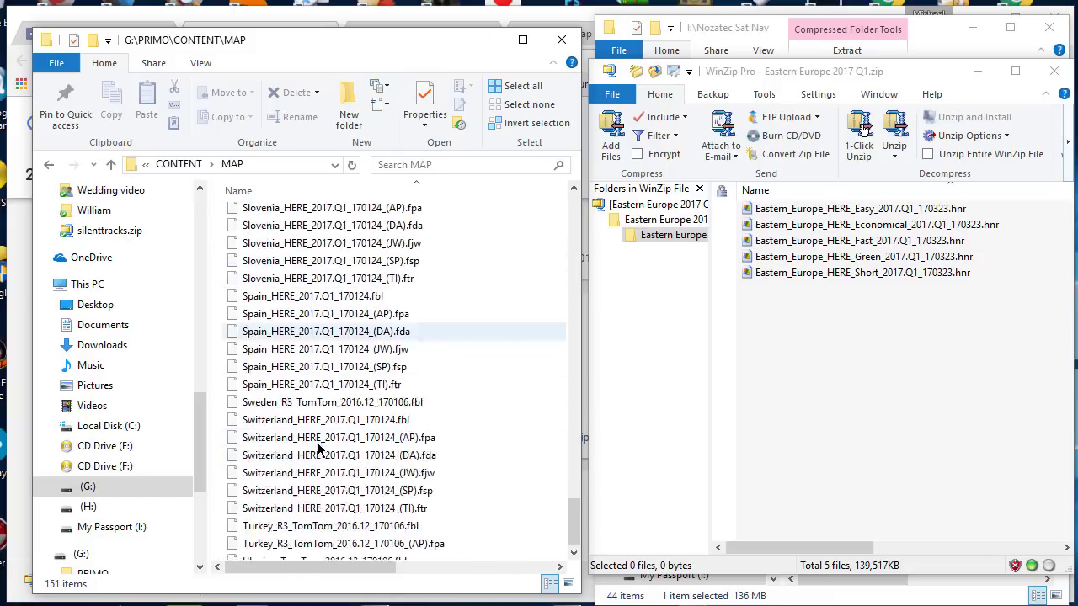
- Copy the five Eastern_Europe_HERE 2017.Q1_170323 .hnr files from the archive into the MAP folder, replacing the files with the same names
click(757, 209)
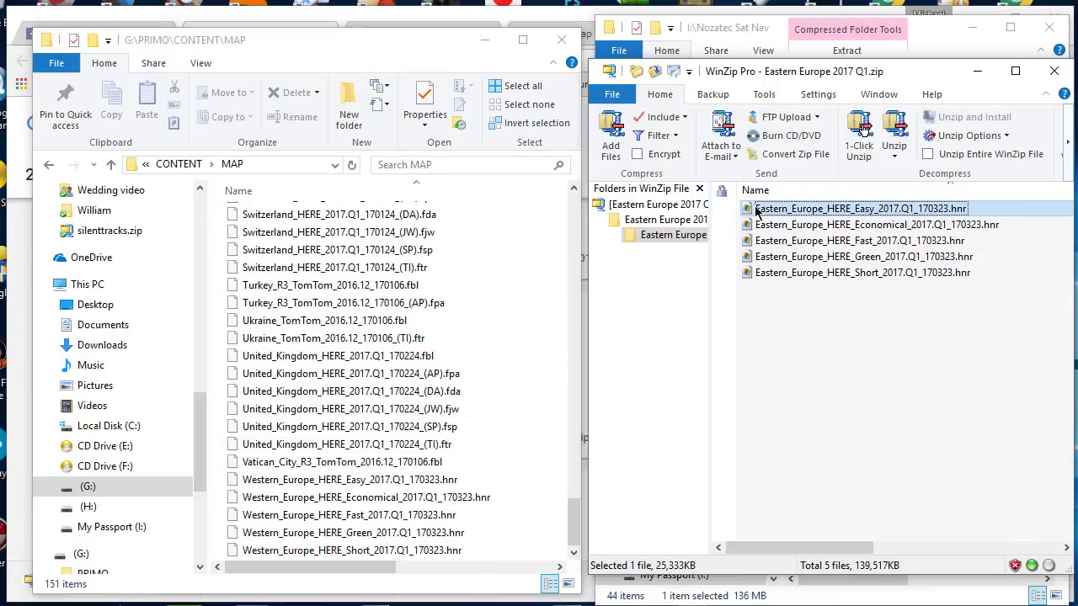
shift+click(763, 279)
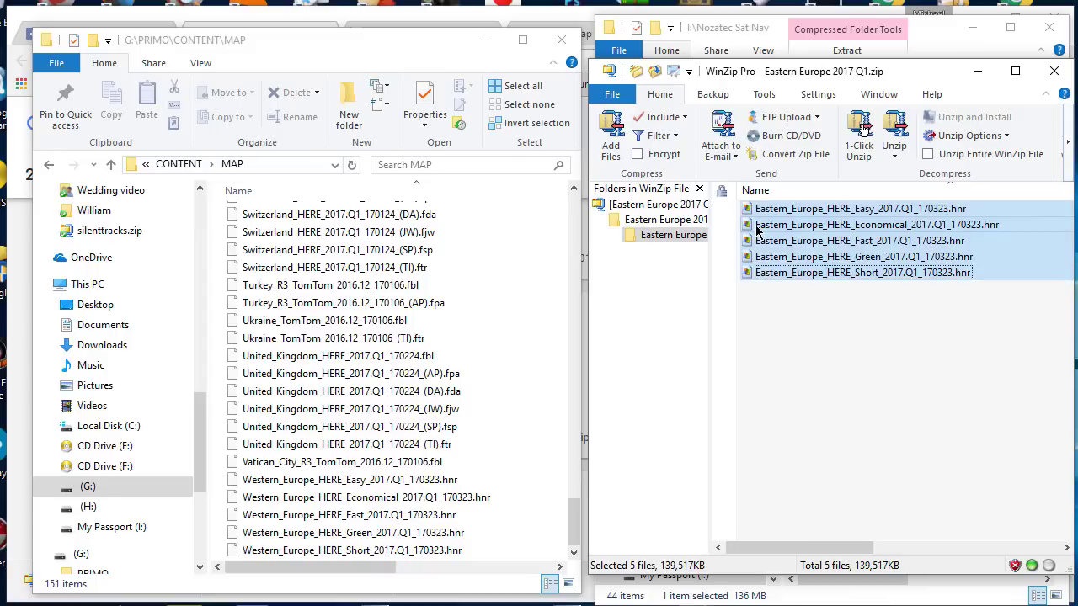
drag(757, 228, 484, 290)
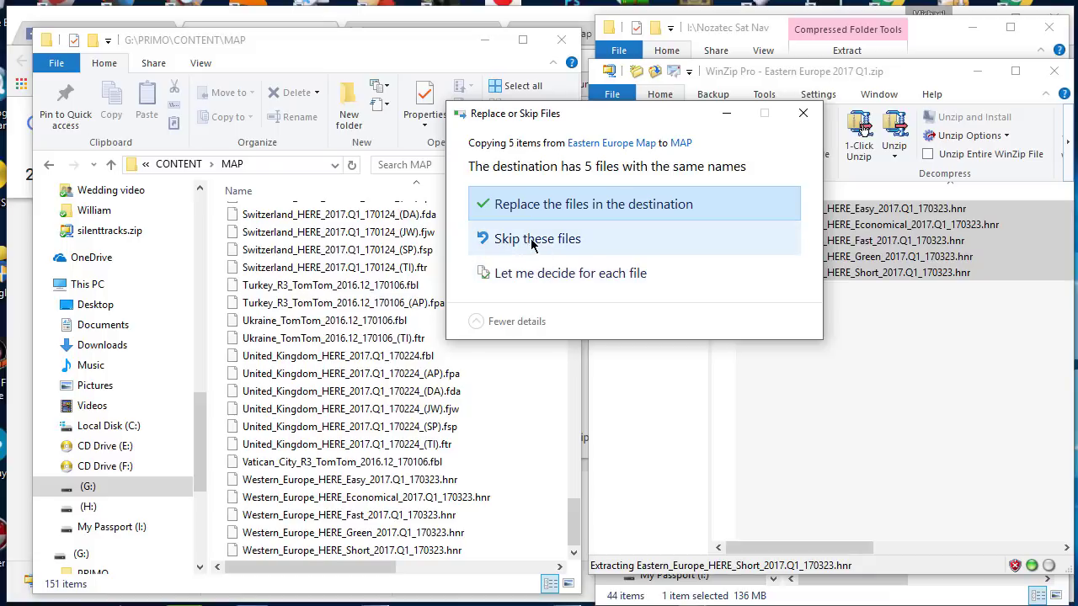
click(581, 204)
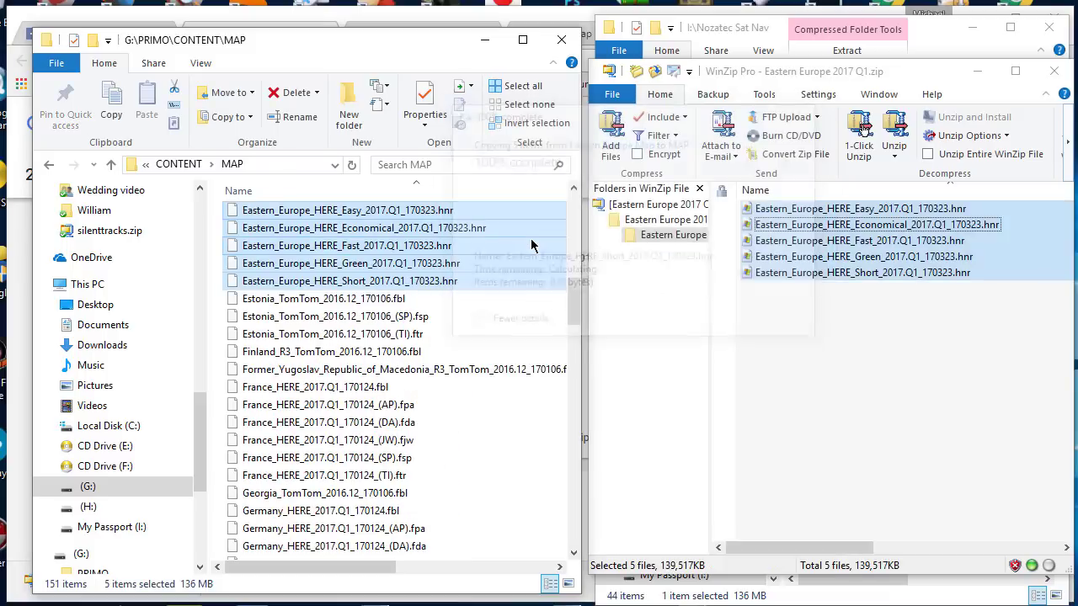
click(519, 318)
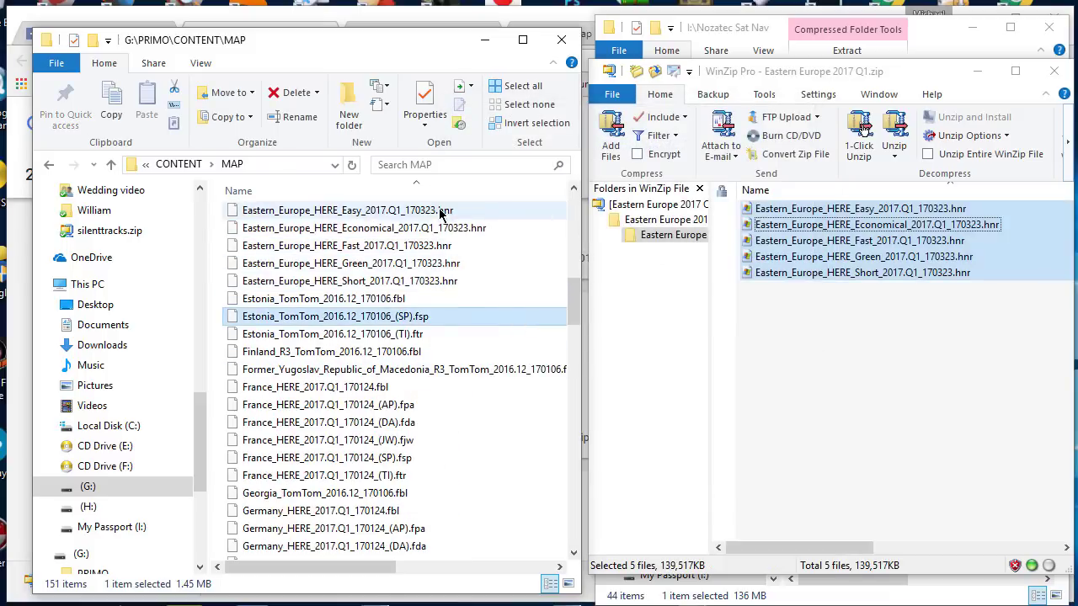
- Look through the MAP folder's file list to check the copied Eastern Europe .hnr files and the remaining country files
scroll(450, 292, up, 12)
scroll(450, 292, down, 7)
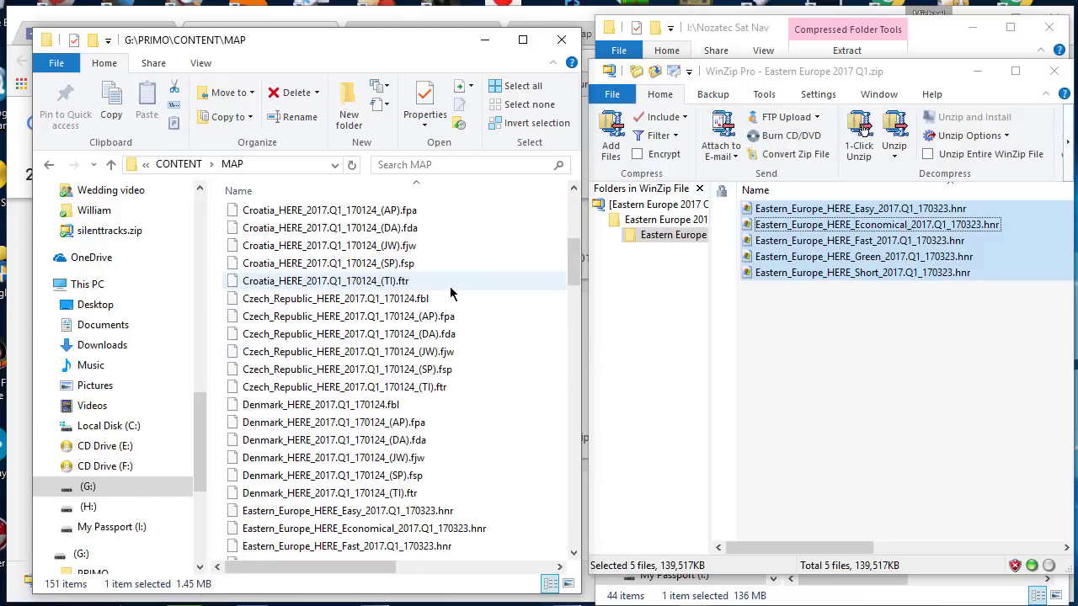
scroll(451, 293, up, 7)
scroll(451, 292, down, 13)
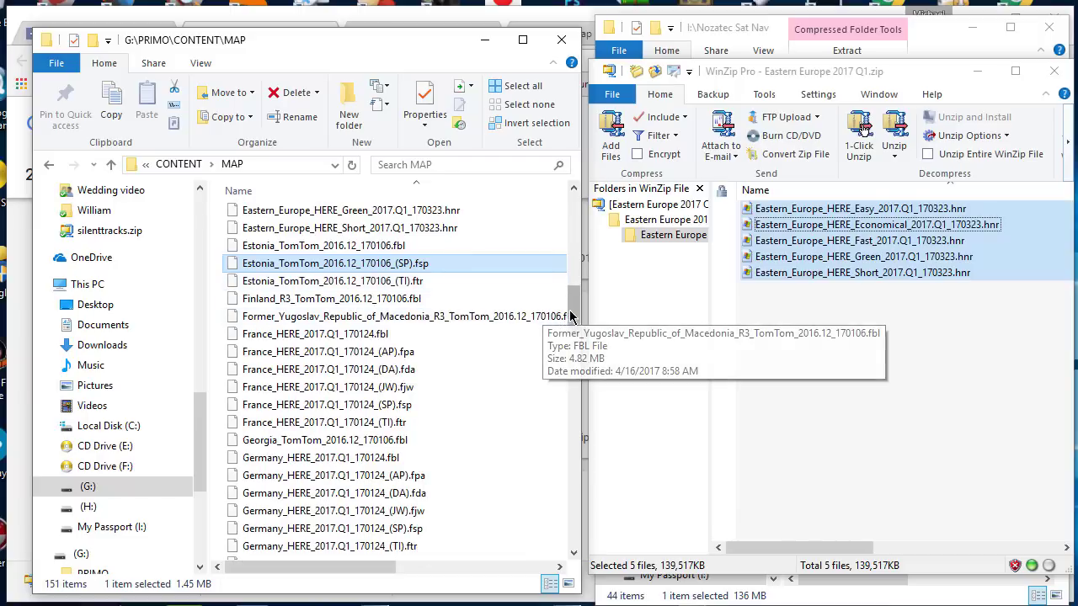
scroll(391, 299, up, 3)
scroll(392, 299, down, 1)
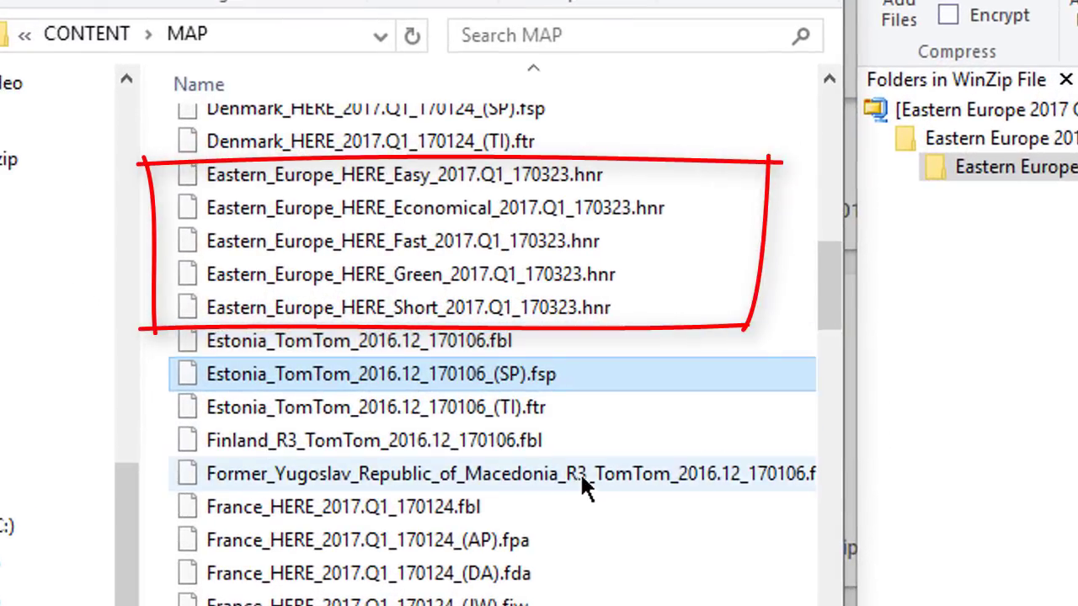
scroll(581, 472, down, 10)
scroll(581, 479, down, 15)
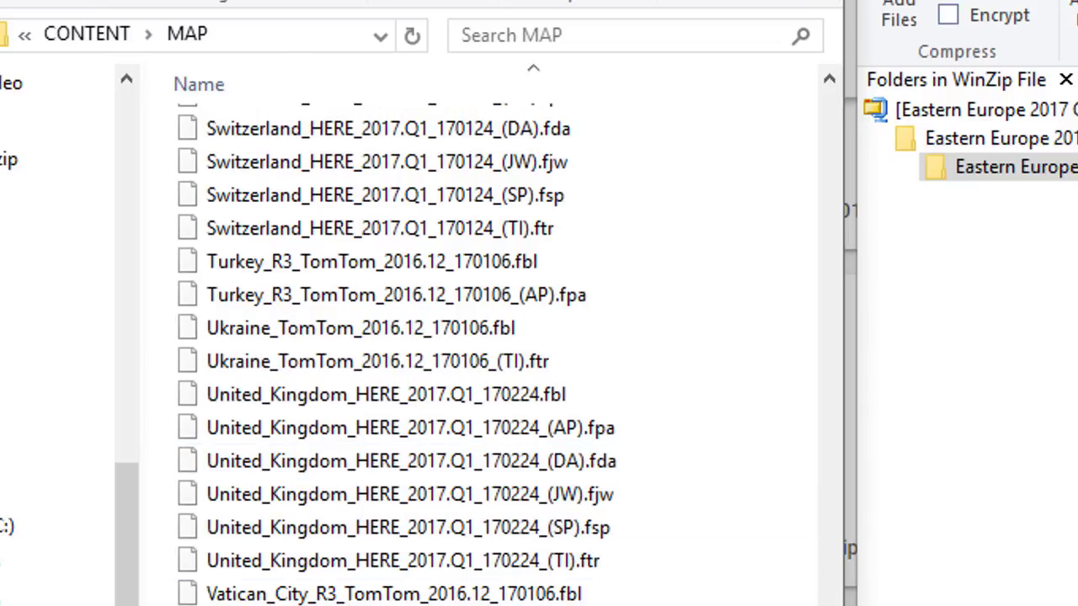